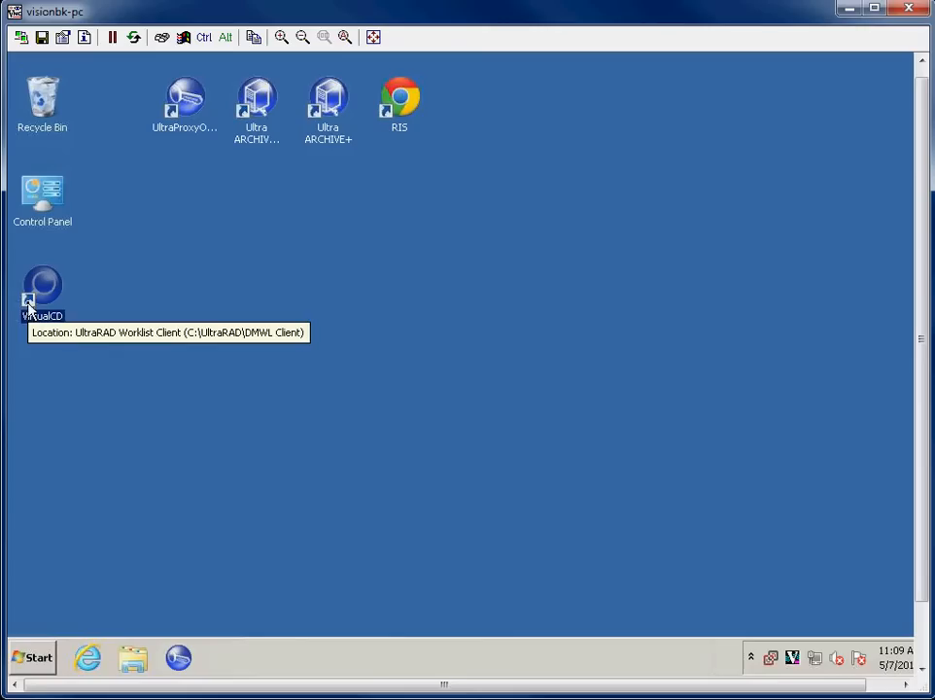
Launch the VirtualCD worklist client and load the Referring Portal user profile
{"action": "left_click", "coordinate": [69, 326]}
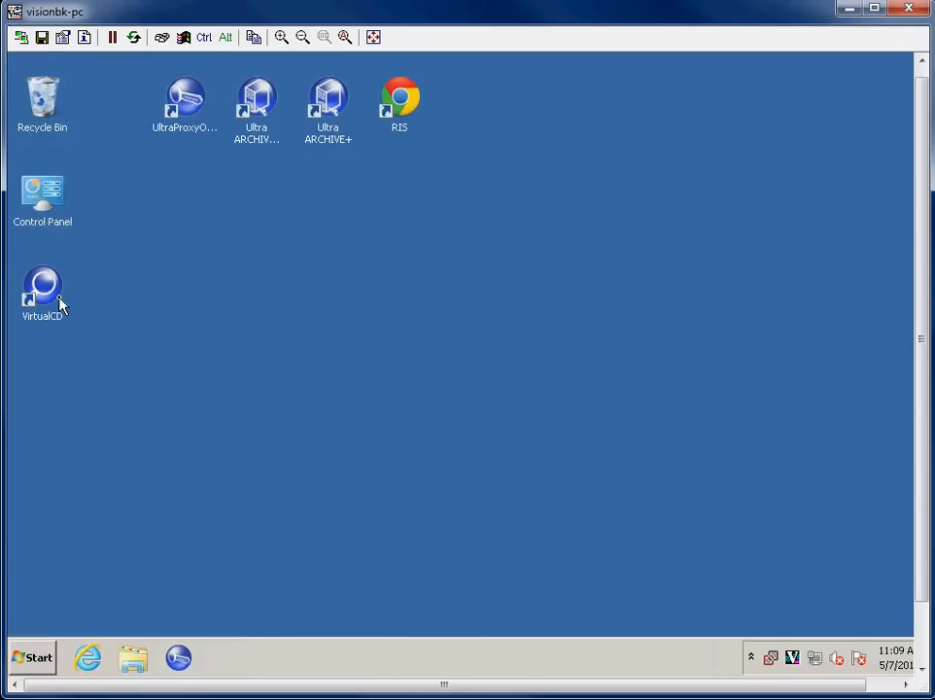
{"action": "double_click", "coordinate": [44, 291]}
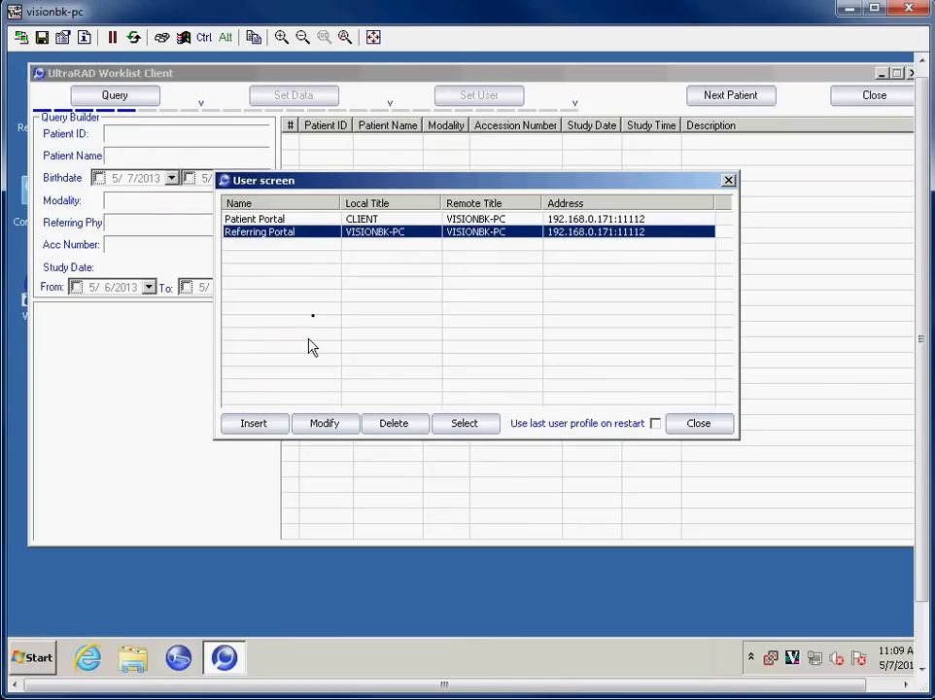
{"action": "left_click", "coordinate": [311, 221]}
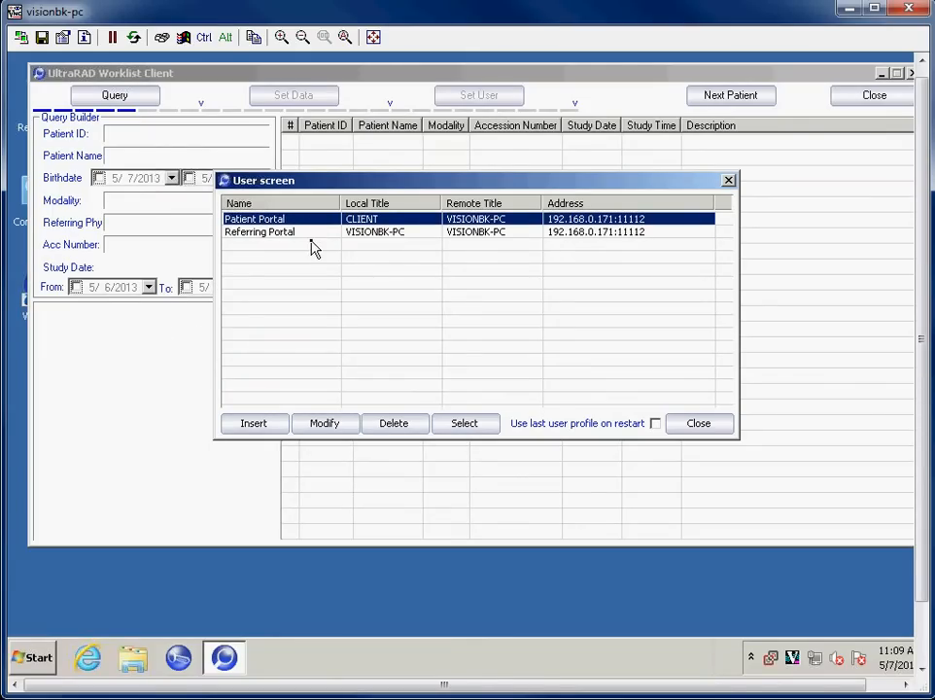
{"action": "left_click", "coordinate": [389, 235]}
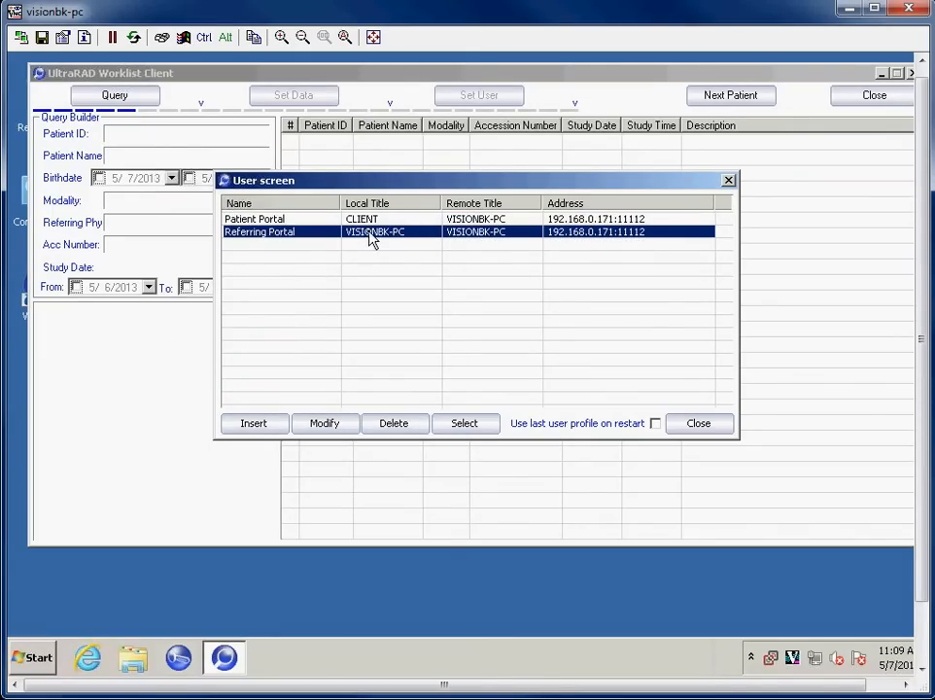
{"action": "double_click", "coordinate": [368, 237]}
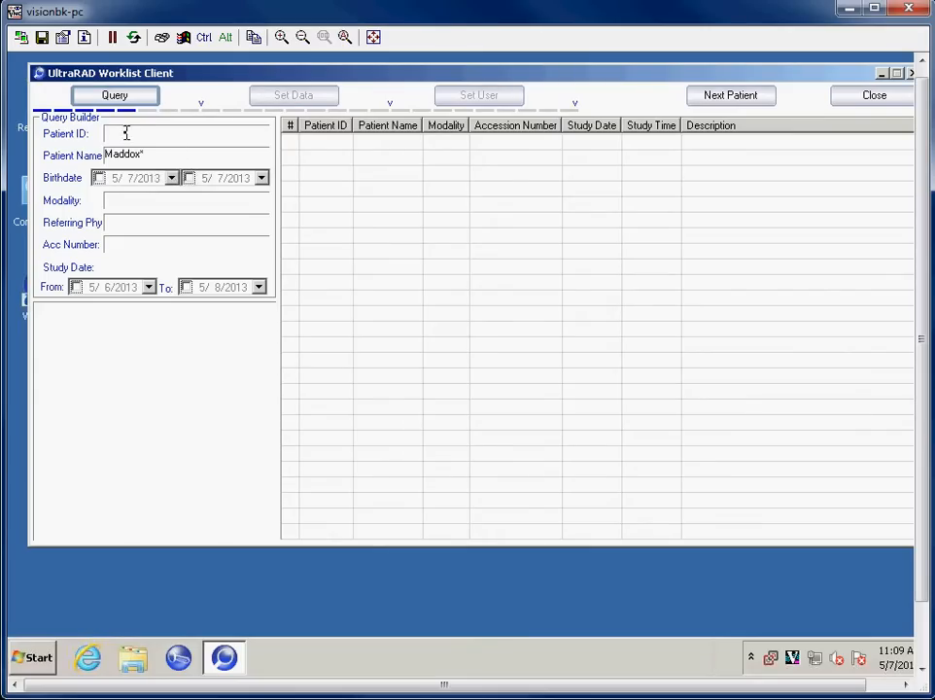
Query the patient's studies, tick both CHEST 2 VIEWS PA rows 0001 and 0002, and send them with Set Data
{"action": "left_click_drag", "start_coordinate": [162, 154], "coordinate": [114, 172]}
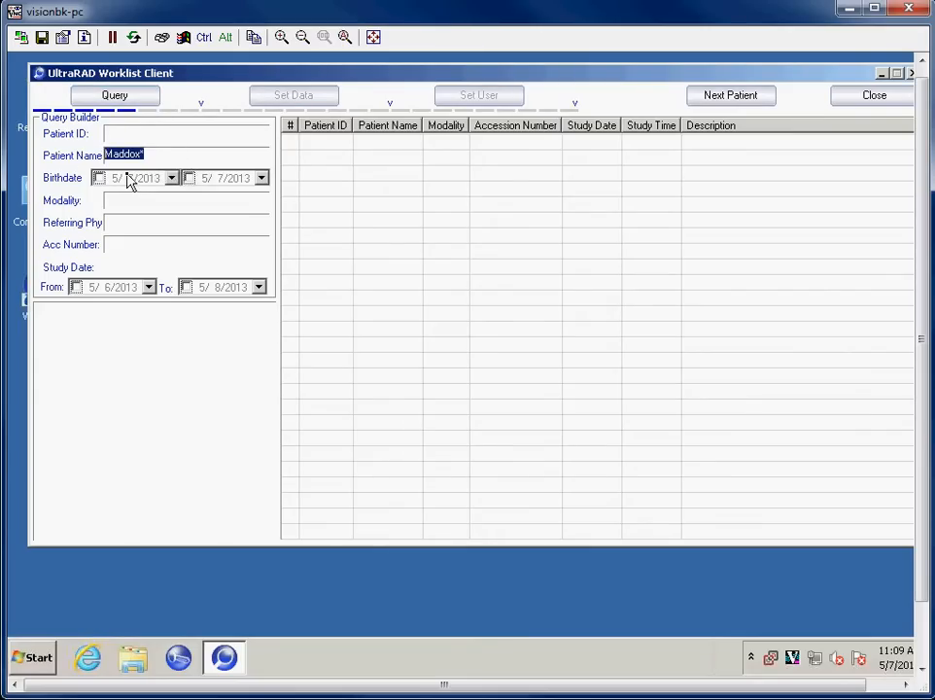
{"action": "left_click", "coordinate": [157, 153]}
{"action": "left_click", "coordinate": [115, 95]}
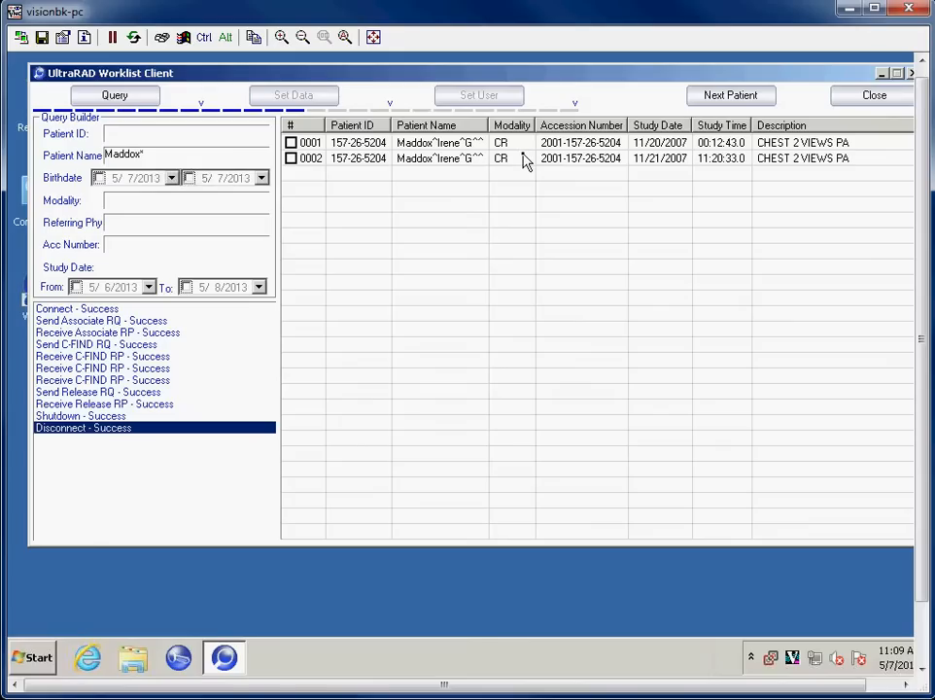
{"action": "left_click", "coordinate": [290, 158]}
{"action": "left_click", "coordinate": [290, 143]}
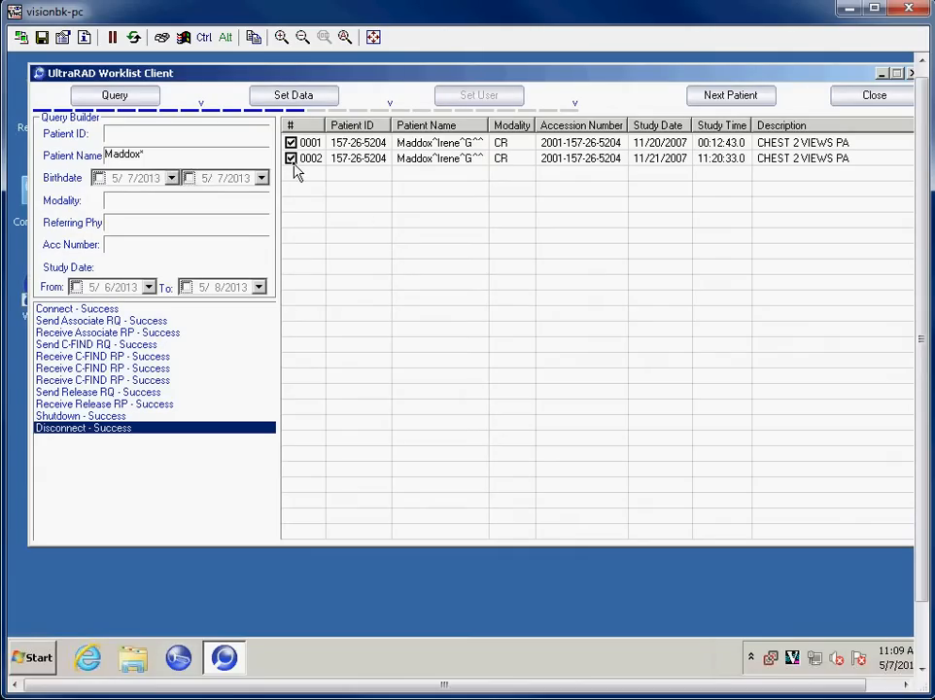
{"action": "left_click", "coordinate": [302, 101]}
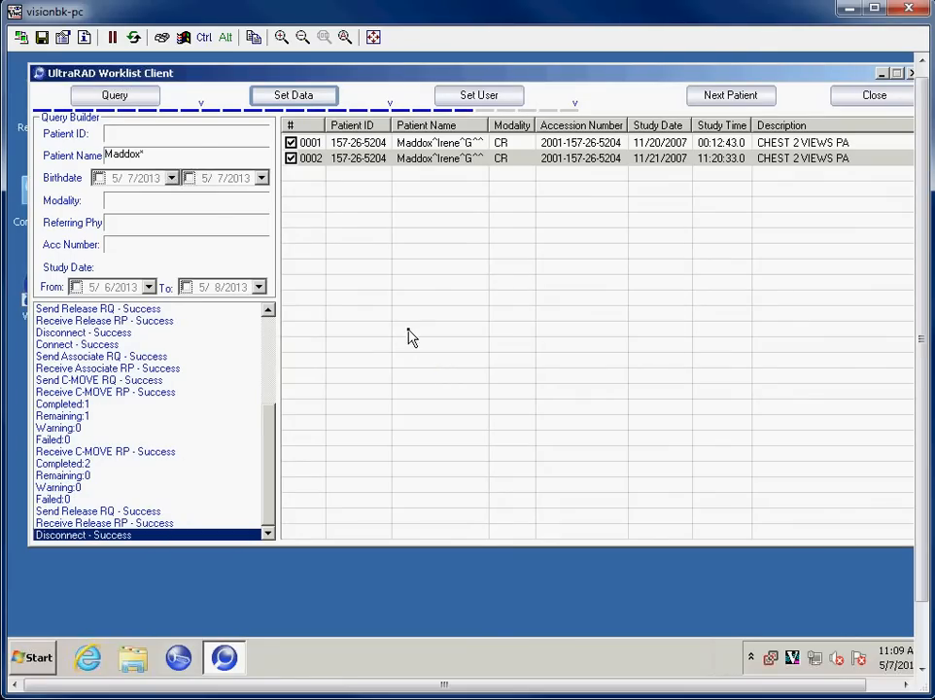
{"action": "left_click", "coordinate": [478, 97]}
Enter the patient's e-mail address in the Patient Access form
{"action": "left_click", "coordinate": [407, 193]}
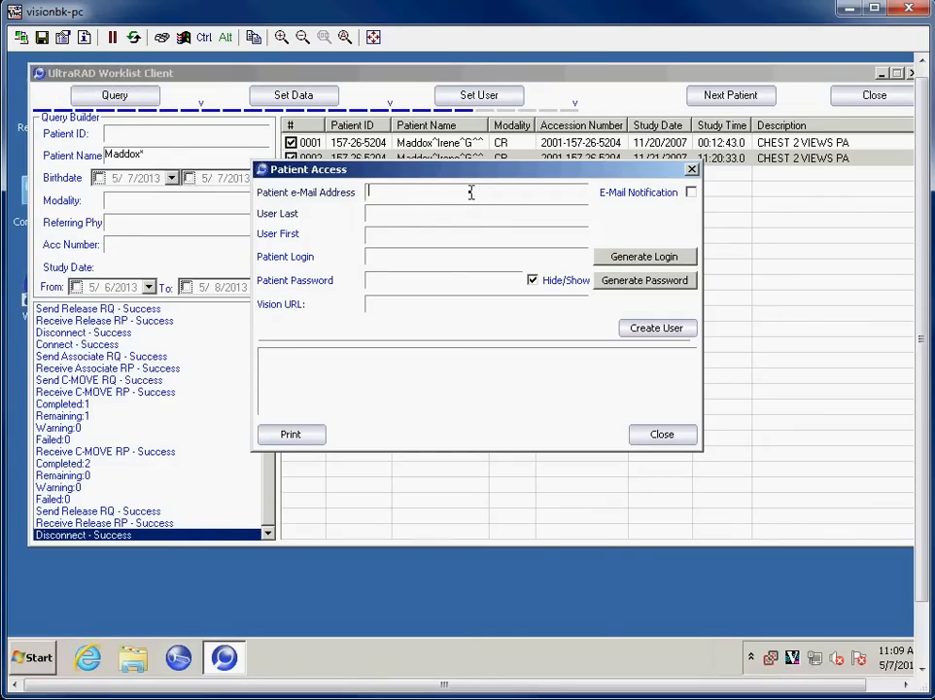
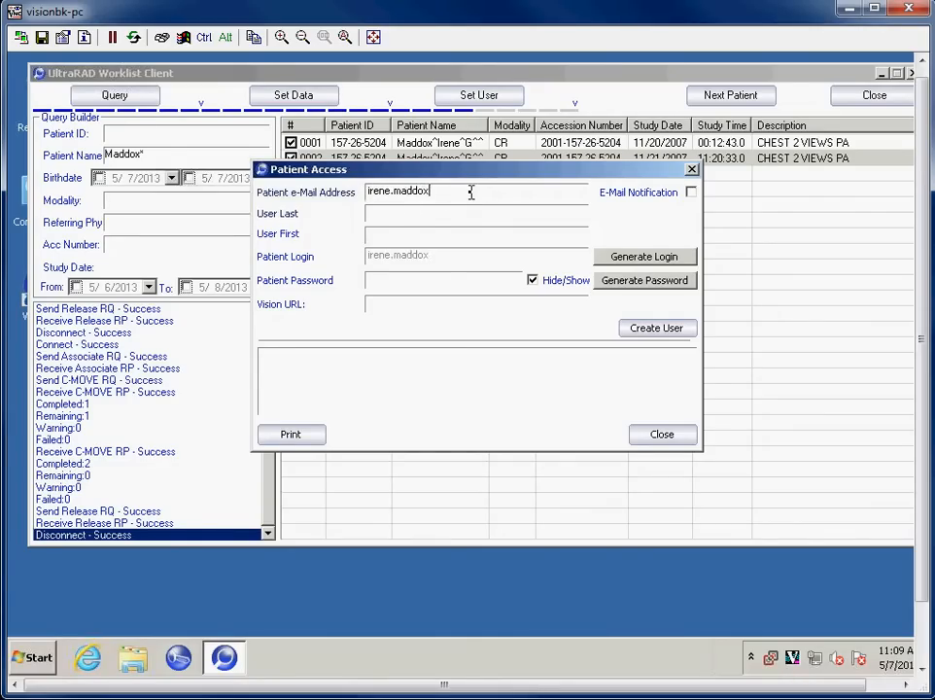
{"action": "key", "text": "Tab"}
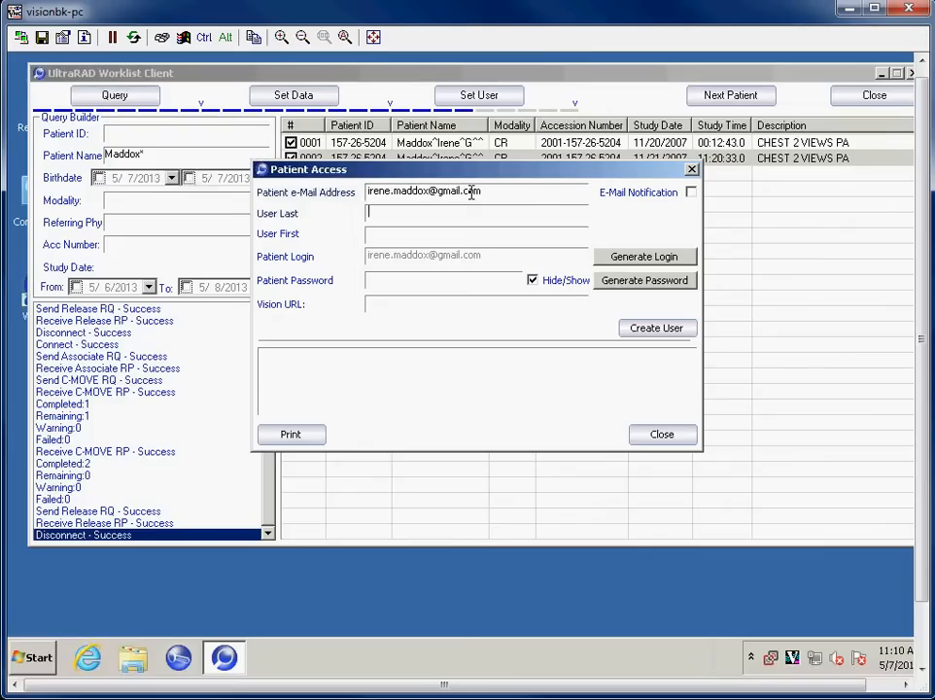
{"action": "key", "text": "Tab"}
{"action": "key", "text": "shift+Tab"}
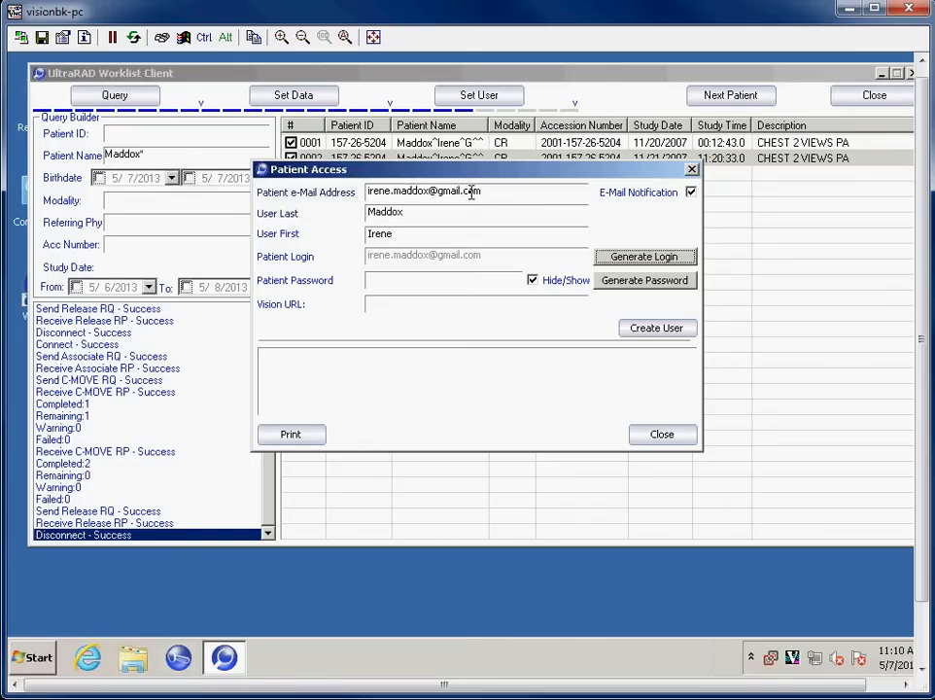
Generate an automatic patient login and a random password, and reveal the password
{"action": "left_click", "coordinate": [654, 264]}
{"action": "left_click", "coordinate": [641, 261]}
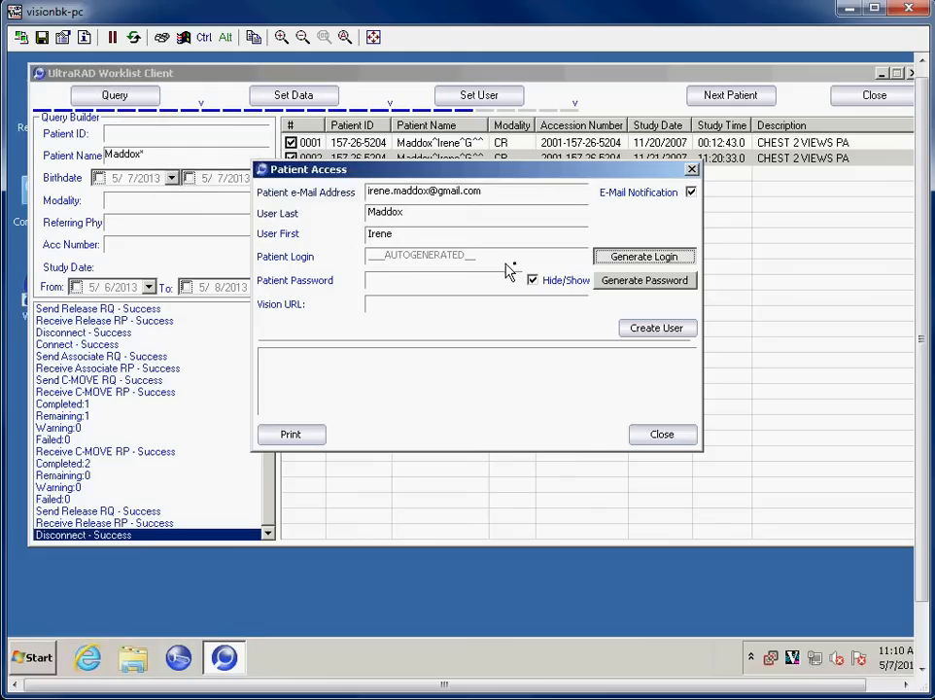
{"action": "left_click", "coordinate": [463, 286]}
{"action": "left_click", "coordinate": [643, 280]}
{"action": "left_click", "coordinate": [531, 280]}
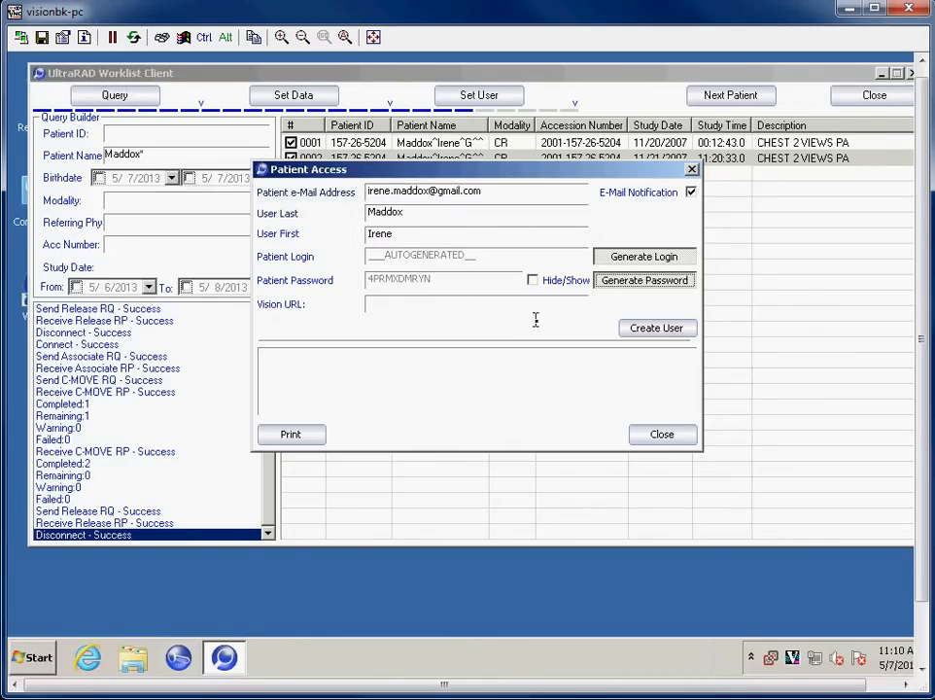
Create the patient's portal account, declining to print the access info
{"action": "left_click", "coordinate": [652, 329]}
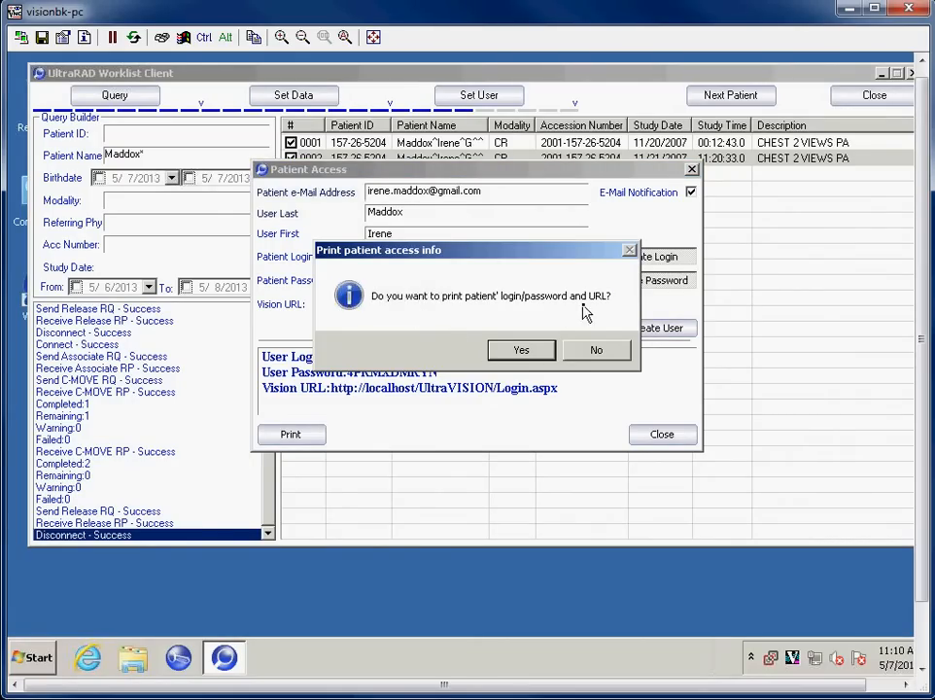
{"action": "left_click", "coordinate": [597, 351]}
{"action": "left_click", "coordinate": [504, 353]}
{"action": "left_click", "coordinate": [596, 352]}
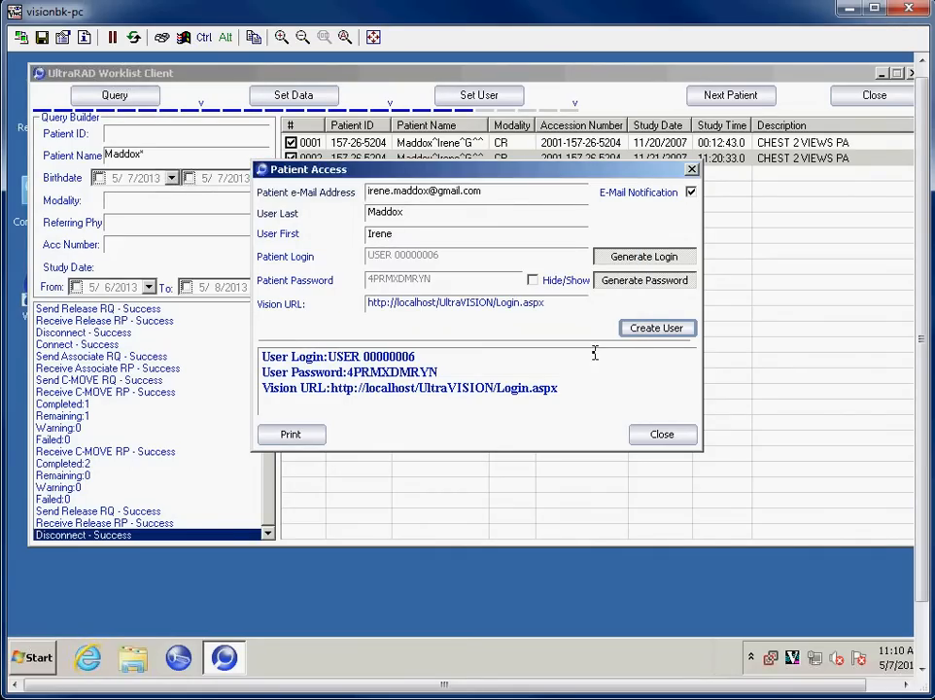
Select the login, password and portal URL in the access summary, then close the window
{"action": "left_click_drag", "start_coordinate": [569, 391], "coordinate": [251, 357]}
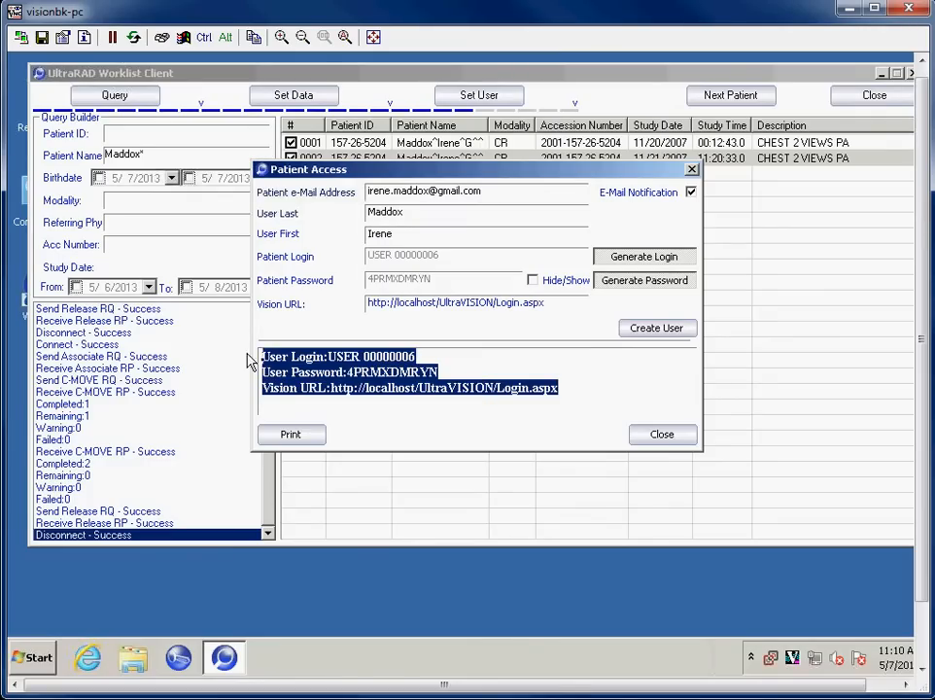
{"action": "left_click_drag", "start_coordinate": [324, 357], "coordinate": [425, 360]}
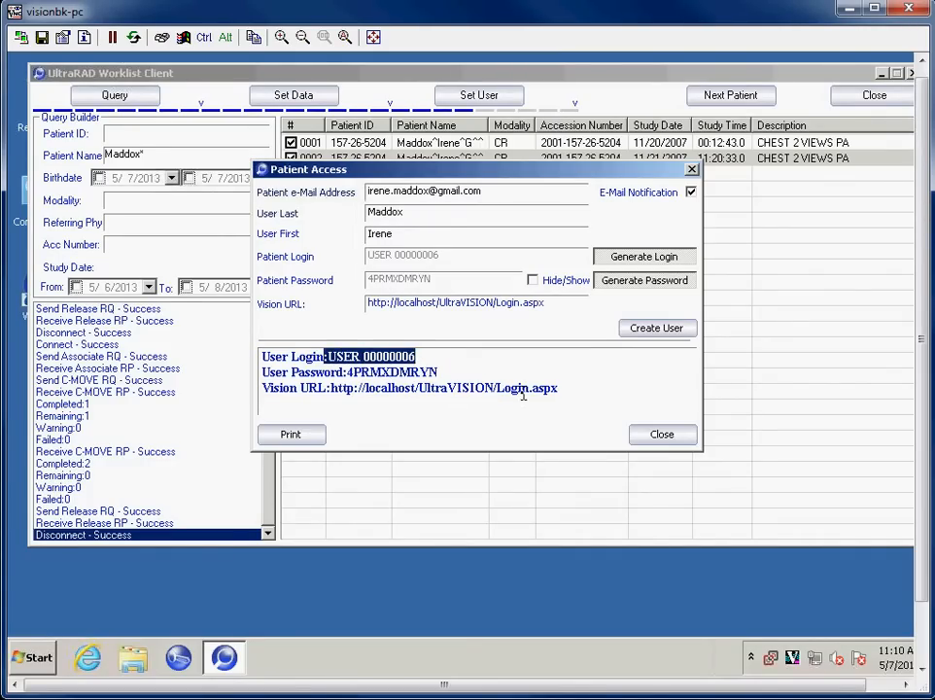
{"action": "left_click_drag", "start_coordinate": [350, 374], "coordinate": [440, 373]}
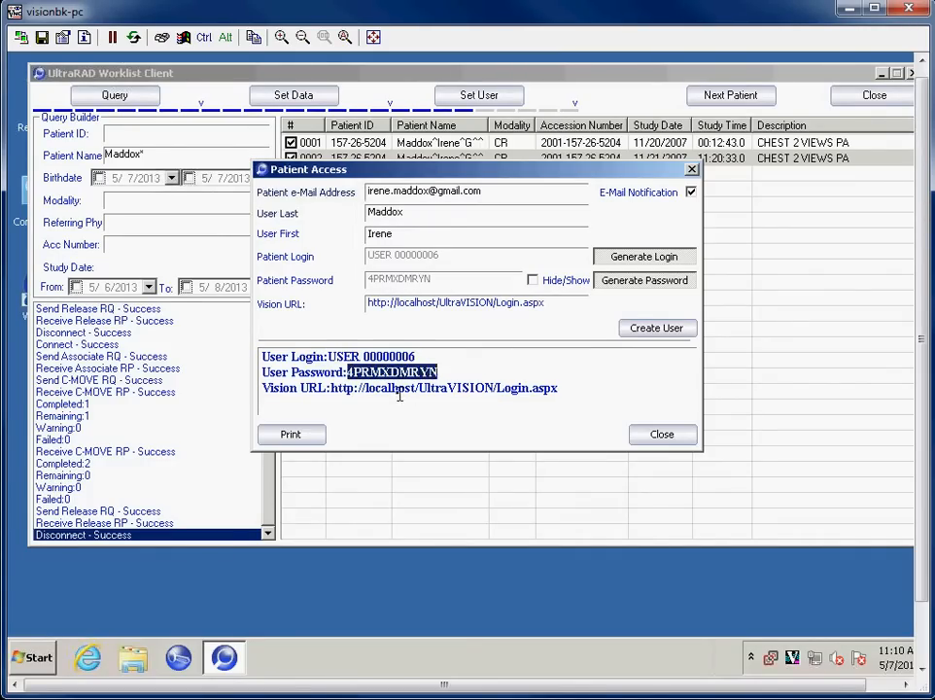
{"action": "left_click", "coordinate": [397, 388]}
{"action": "left_click_drag", "start_coordinate": [329, 388], "coordinate": [562, 389]}
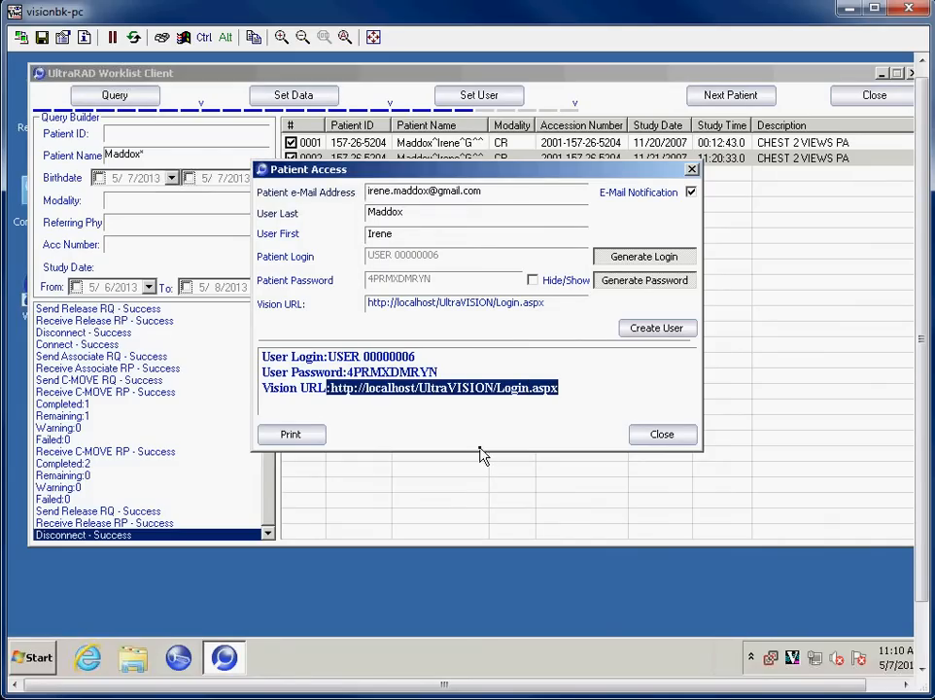
{"action": "left_click", "coordinate": [673, 437]}
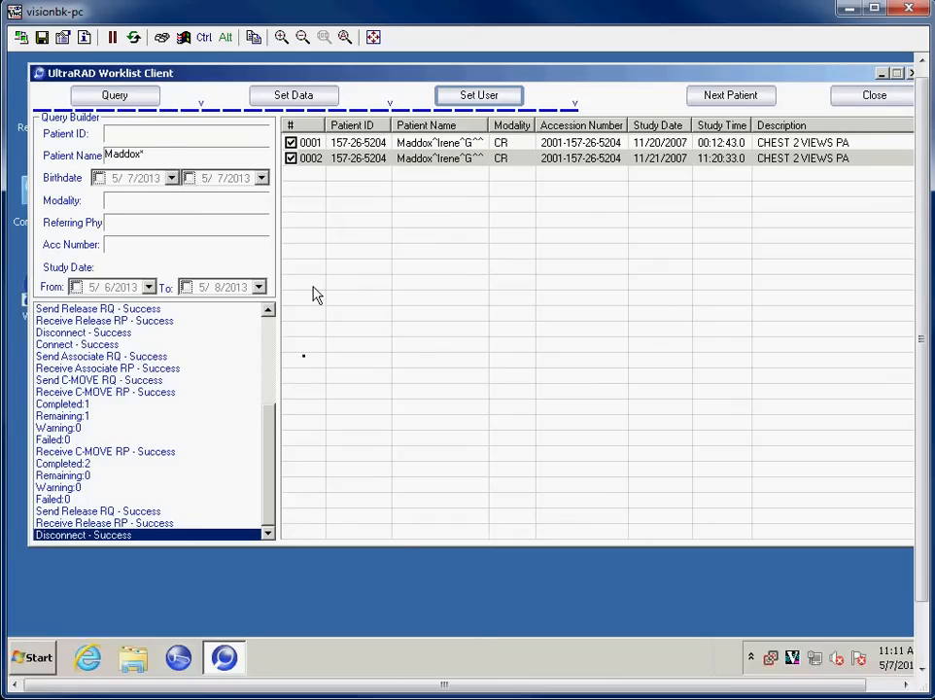
Clear the patient, query all studies, and send rows 0005, 0008, 0011, 0014, 0017 and 0020
{"action": "left_click", "coordinate": [747, 98]}
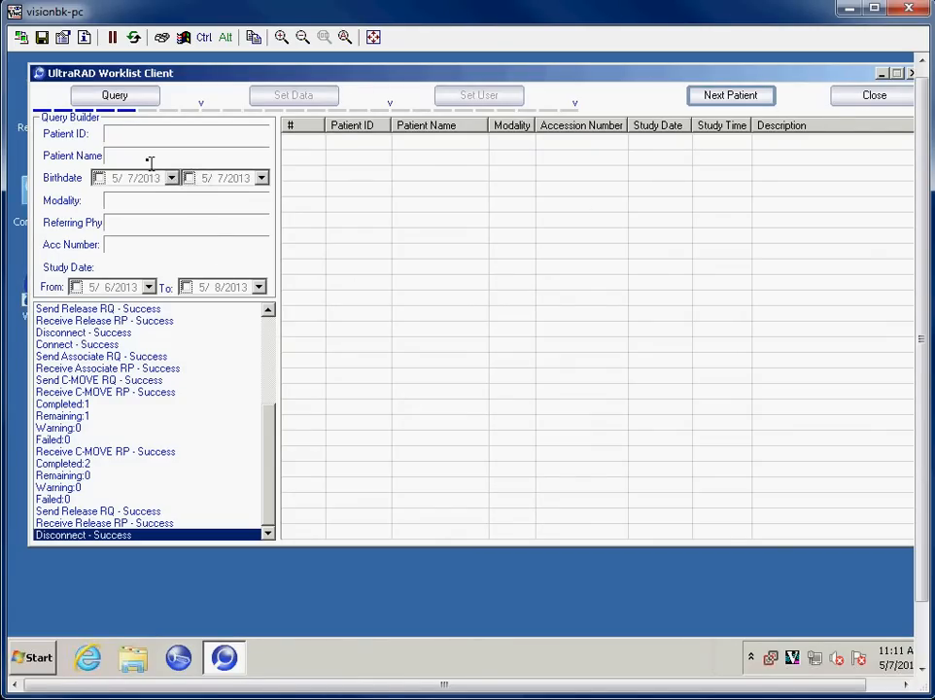
{"action": "left_click", "coordinate": [126, 101]}
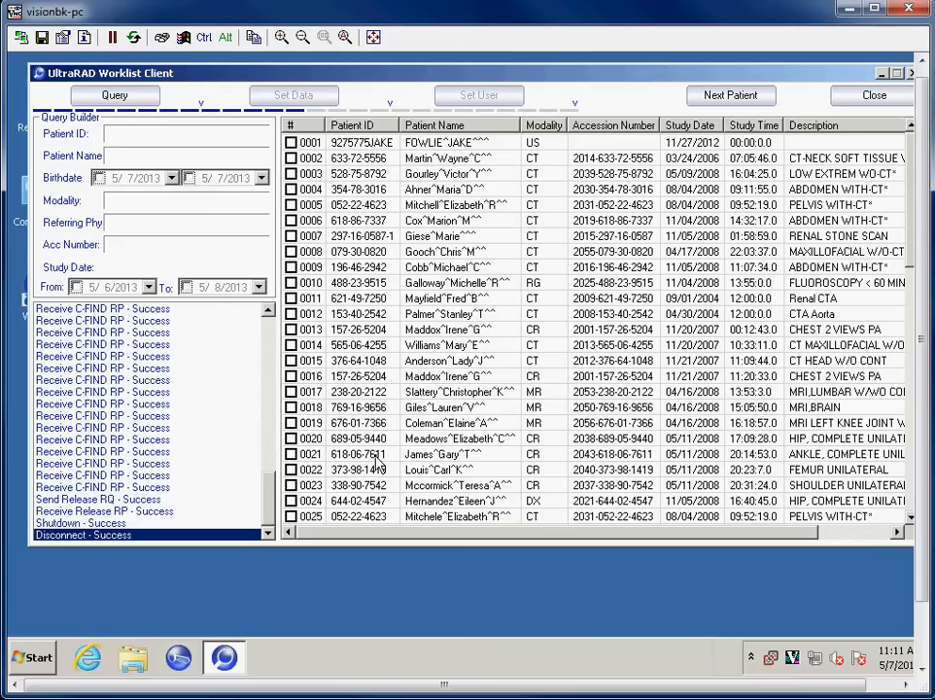
{"action": "left_click", "coordinate": [292, 205]}
{"action": "left_click", "coordinate": [292, 252]}
{"action": "left_click", "coordinate": [292, 299]}
{"action": "left_click", "coordinate": [291, 345]}
{"action": "left_click", "coordinate": [292, 392]}
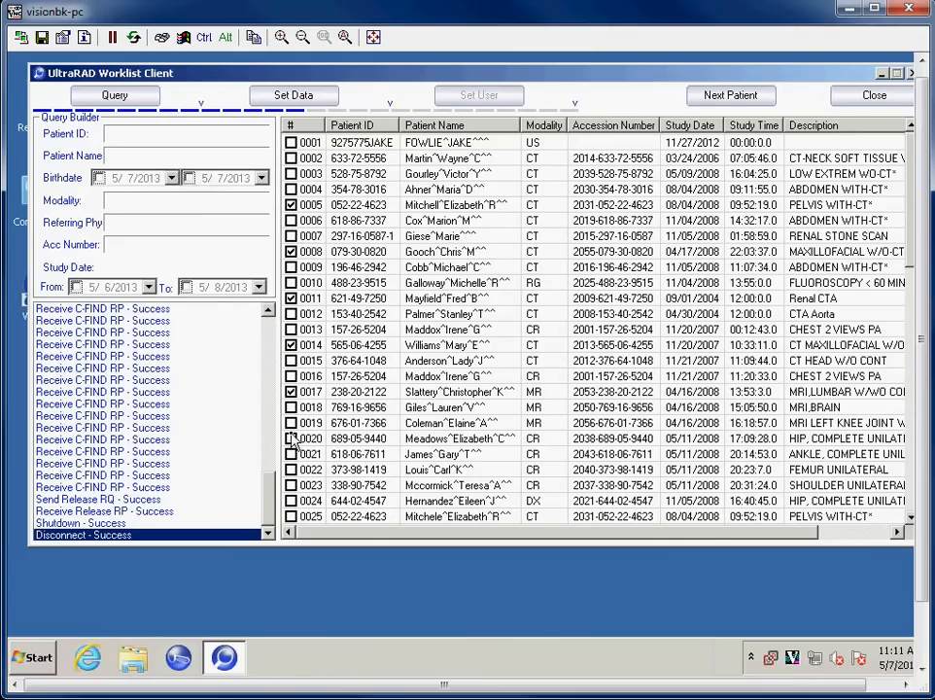
{"action": "left_click", "coordinate": [292, 438]}
{"action": "left_click", "coordinate": [295, 95]}
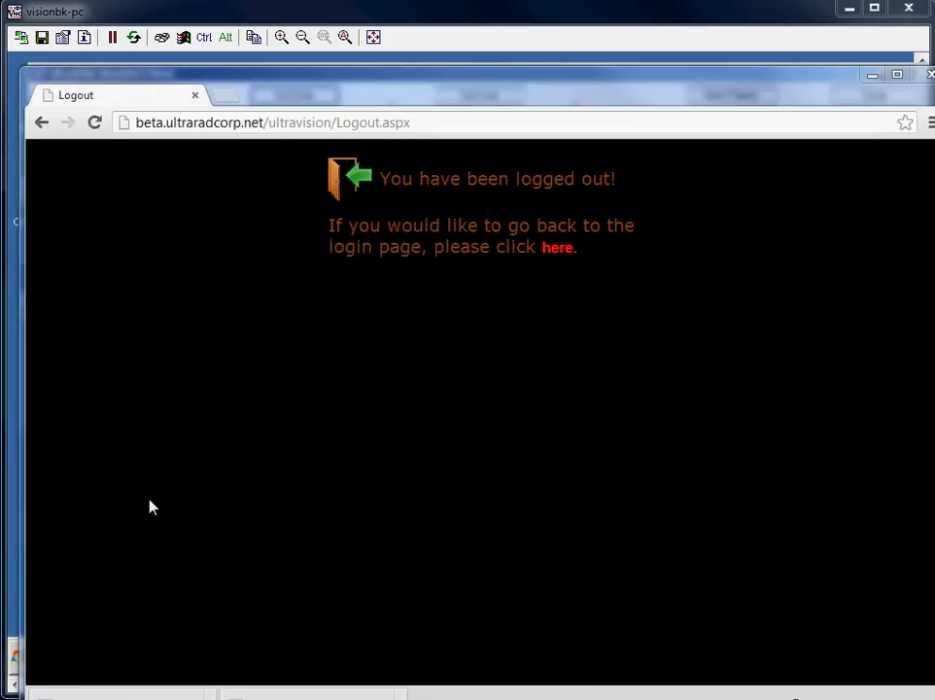
Dismiss the downloads list and return to the UltraVISION login page
{"action": "left_click_drag", "start_coordinate": [288, 100], "coordinate": [268, 57]}
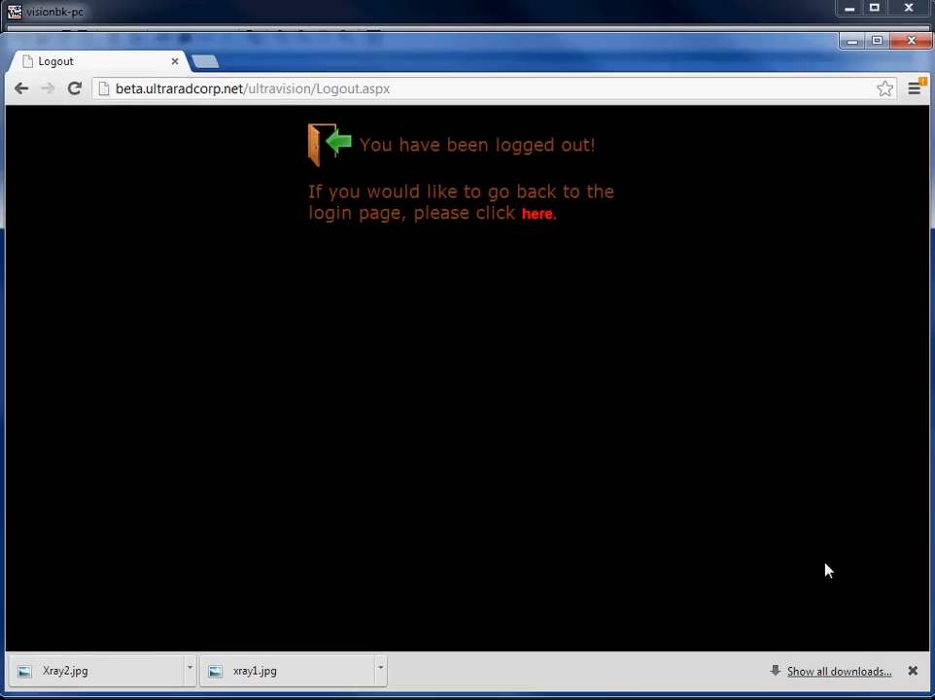
{"action": "left_click", "coordinate": [913, 672]}
{"action": "left_click", "coordinate": [539, 213]}
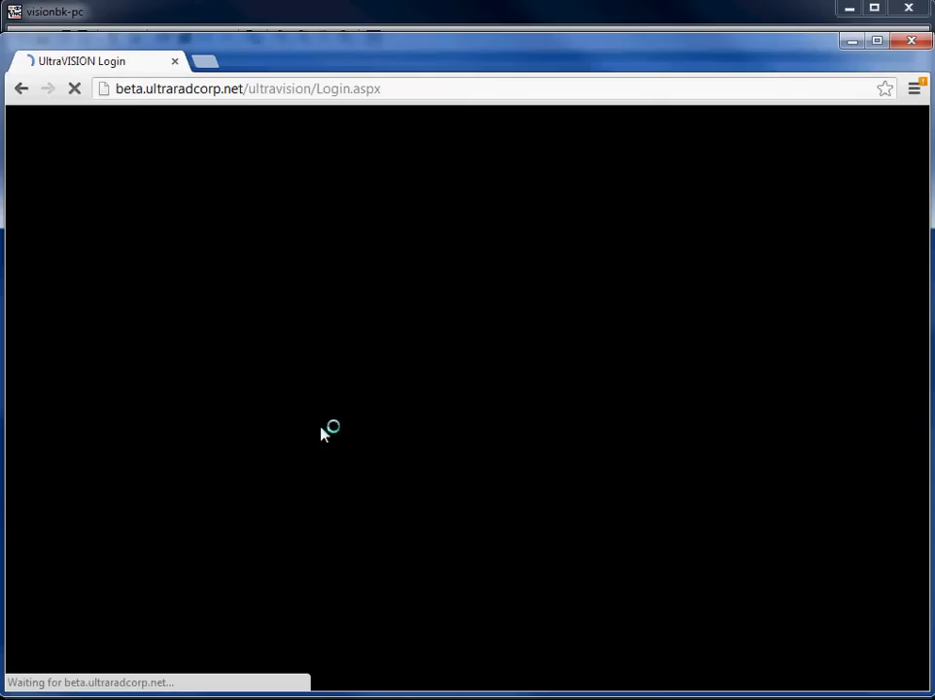
{"action": "left_click", "coordinate": [461, 387]}
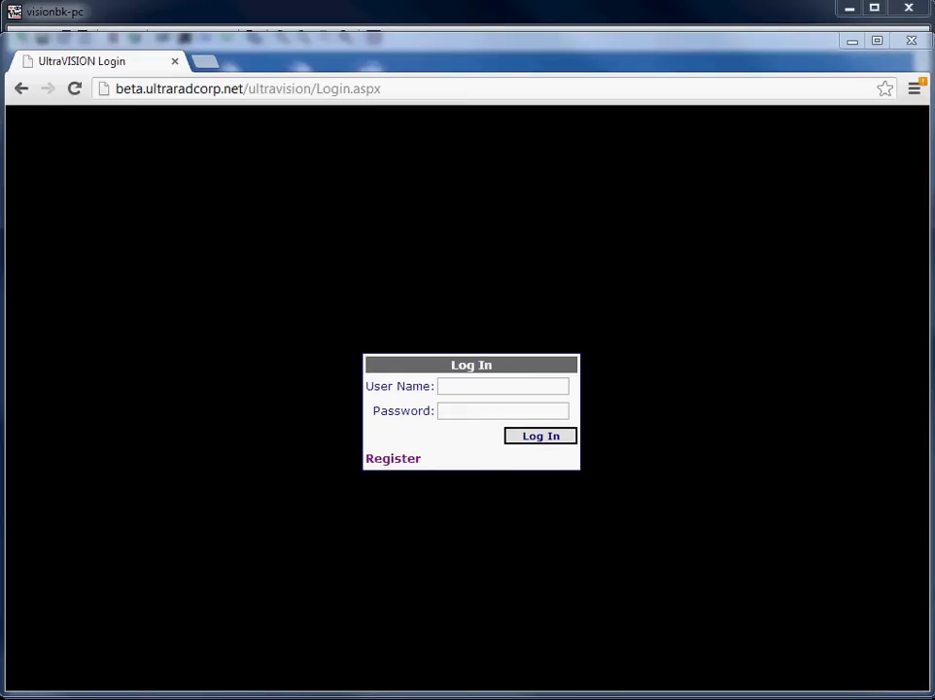
Sign in with the suggested user name and password, then show the lateral chest image
{"action": "left_click", "coordinate": [473, 385]}
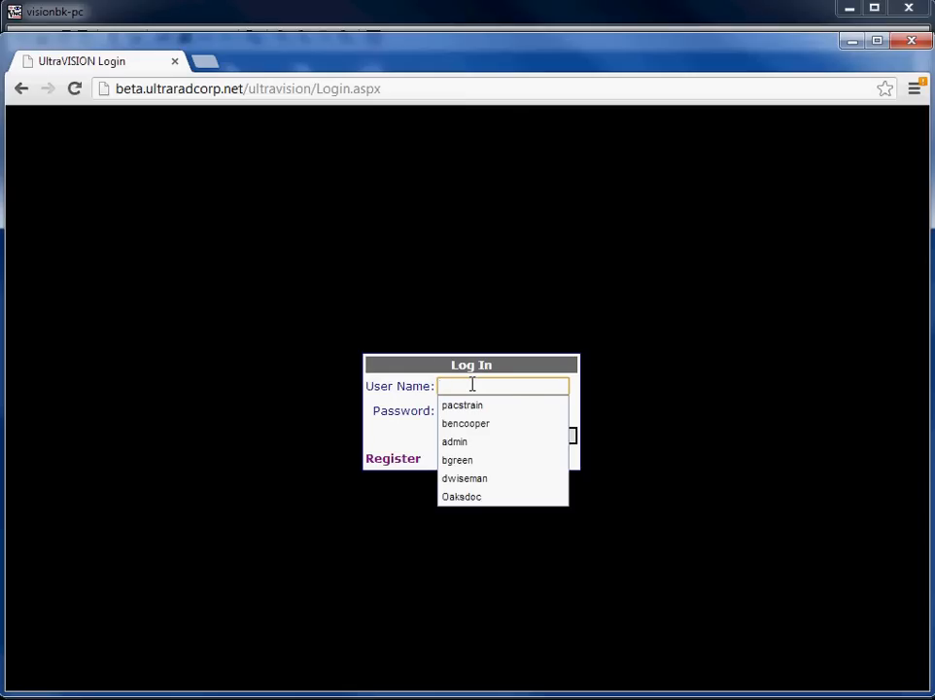
{"action": "type", "text": "ire"}
{"action": "key", "text": "Down"}
{"action": "key", "text": "Tab"}
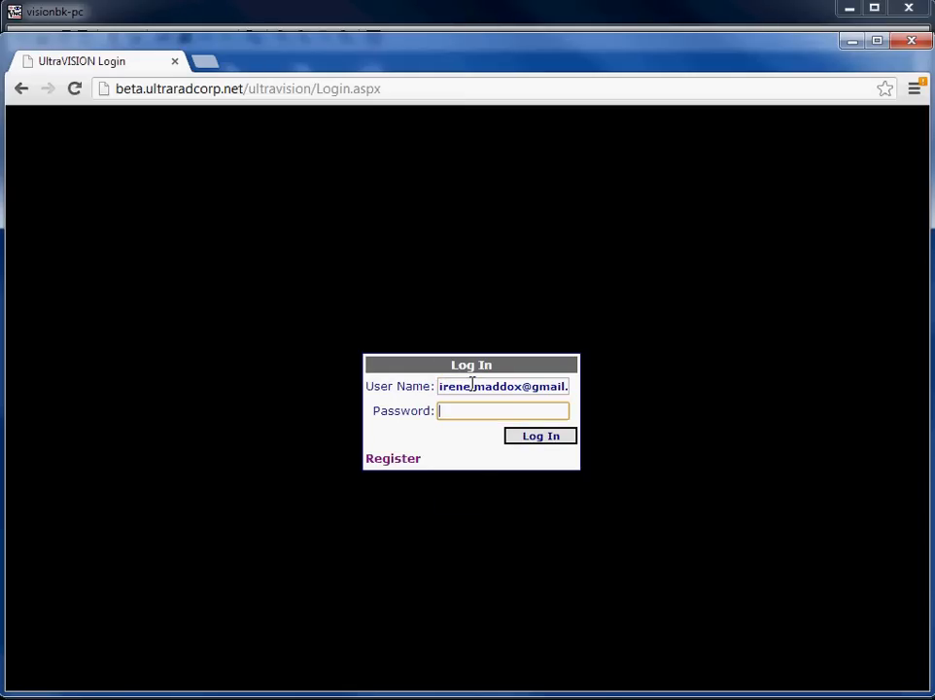
{"action": "type", "text": "••••••••••"}
{"action": "left_click", "coordinate": [552, 445]}
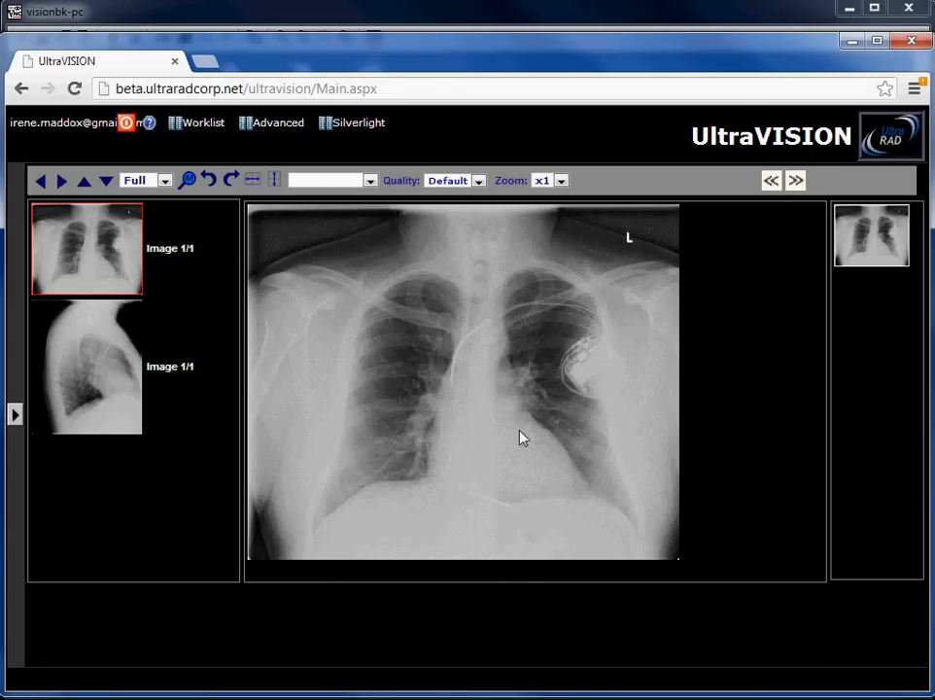
{"action": "mouse_move", "coordinate": [521, 431]}
{"action": "left_mouse_down"}
{"action": "mouse_move", "coordinate": [516, 372]}
{"action": "mouse_move", "coordinate": [447, 344]}
{"action": "left_mouse_up"}
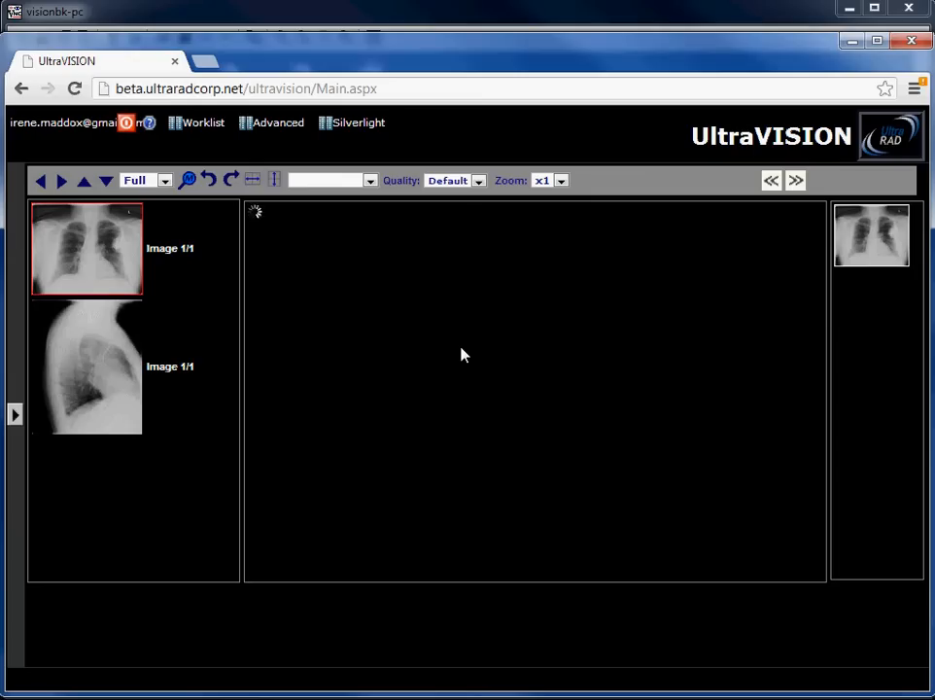
{"action": "left_click", "coordinate": [95, 401]}
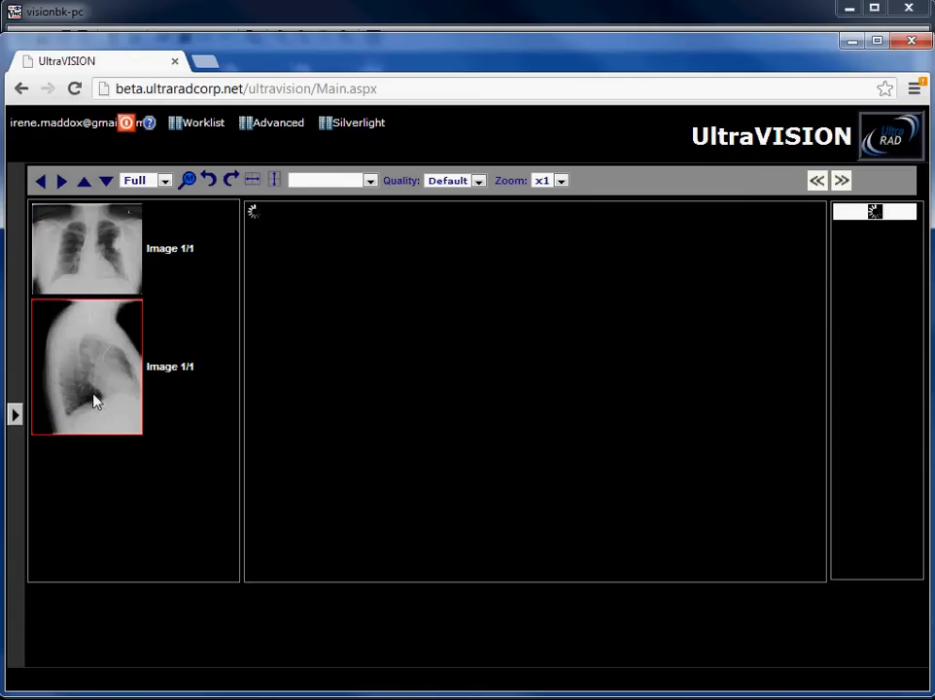
Open the Advanced viewer with Study Info collapsed and raise the frontal X-ray's contrast/brightness
{"action": "left_click", "coordinate": [277, 124]}
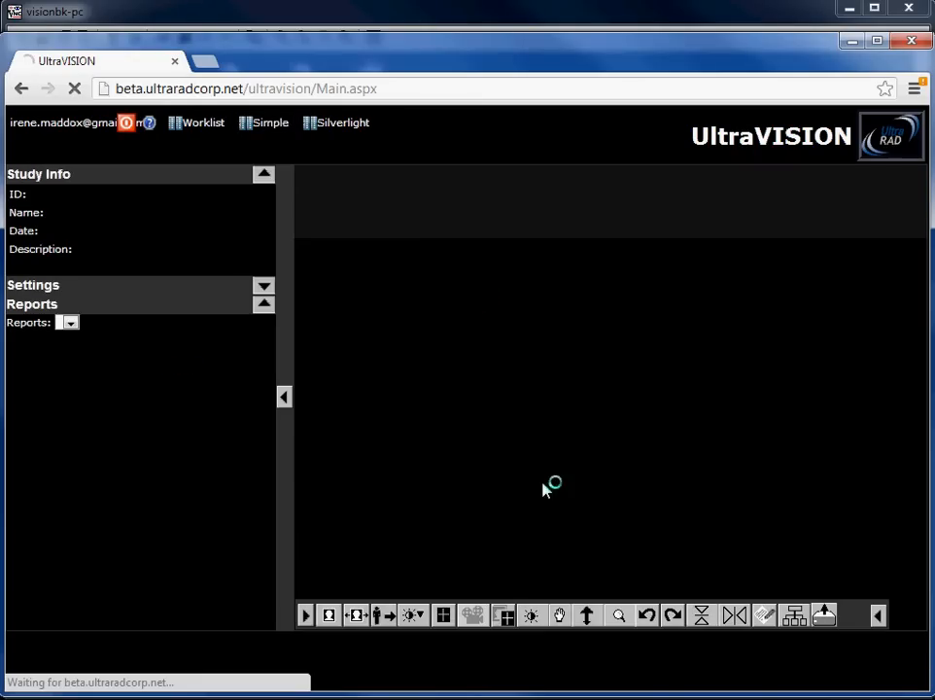
{"action": "left_click", "coordinate": [284, 400]}
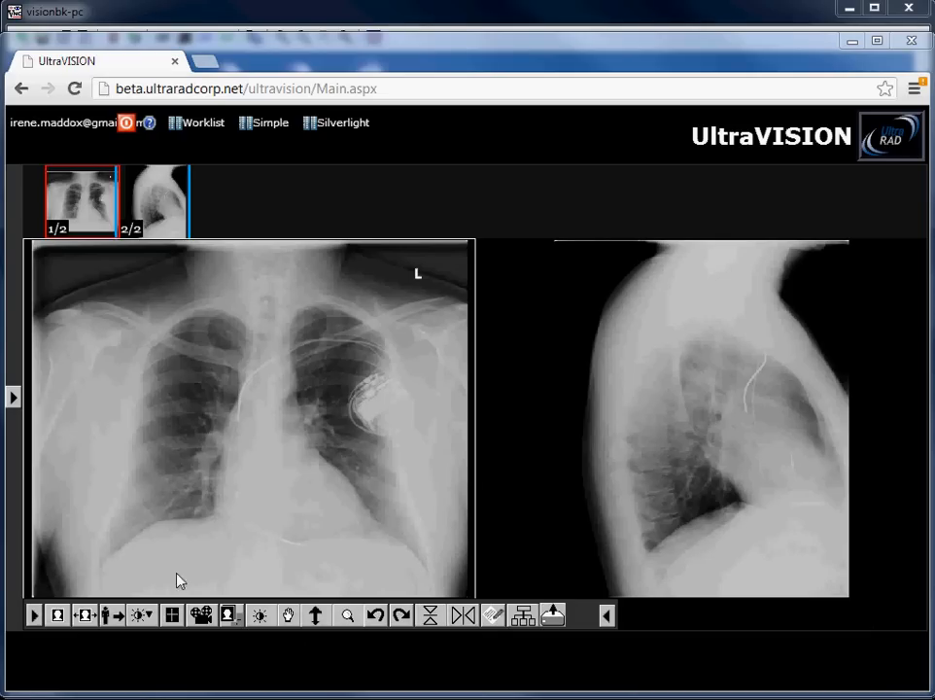
{"action": "left_click", "coordinate": [258, 614]}
{"action": "left_click_drag", "start_coordinate": [248, 515], "coordinate": [307, 521]}
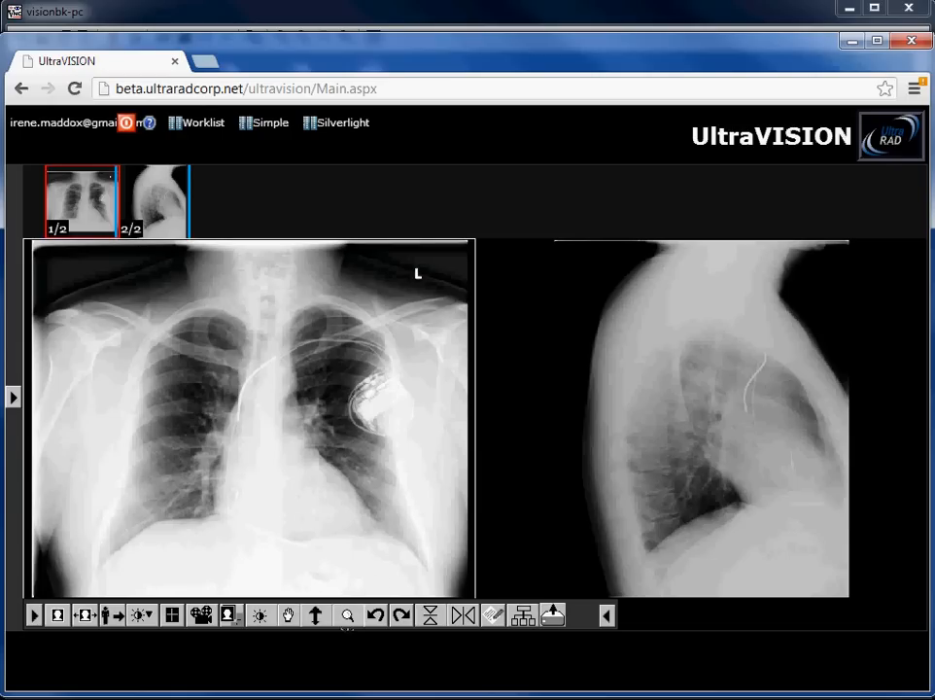
Magnify part of the frontal X-ray, then start the Silverlight viewer
{"action": "left_click", "coordinate": [347, 615]}
{"action": "left_click_drag", "start_coordinate": [386, 425], "coordinate": [514, 397]}
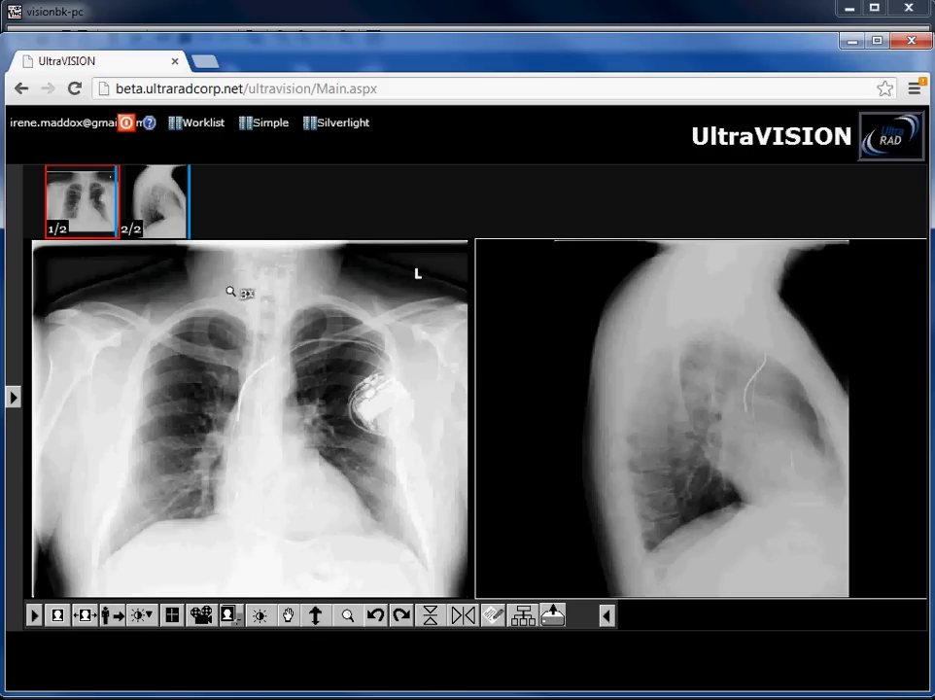
{"action": "left_click", "coordinate": [338, 124]}
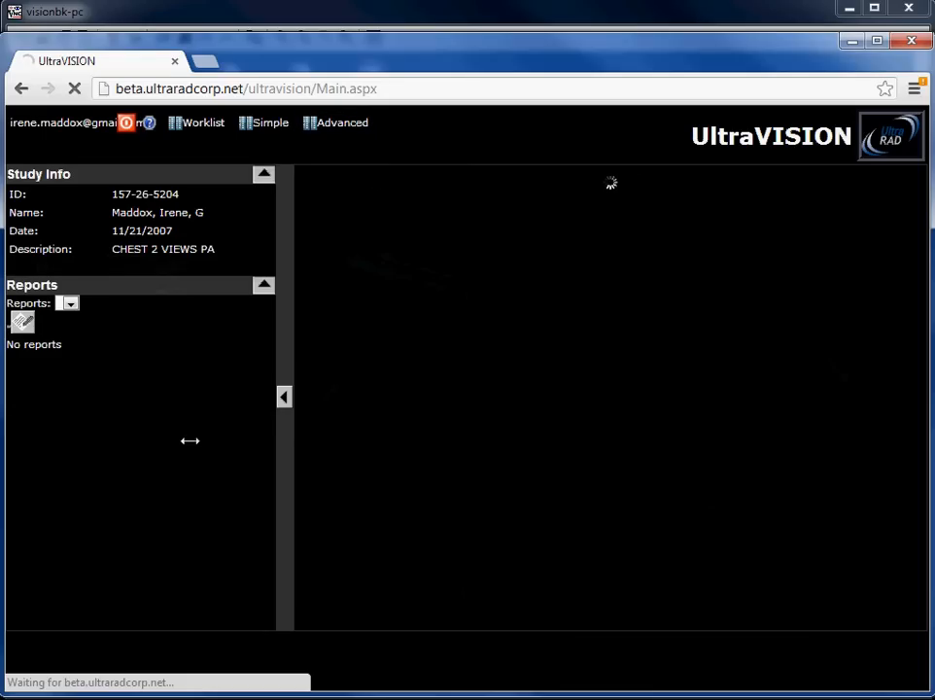
Collapse Study Info to view both chest images in Silverlight, then go back to the Worklist
{"action": "left_click", "coordinate": [285, 396]}
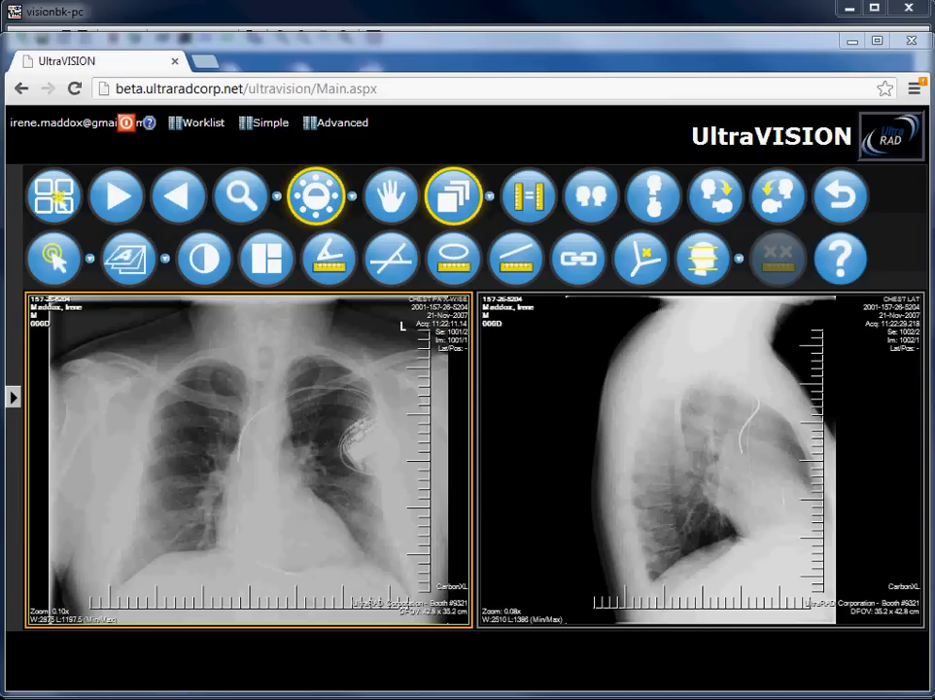
{"action": "left_click", "coordinate": [203, 122]}
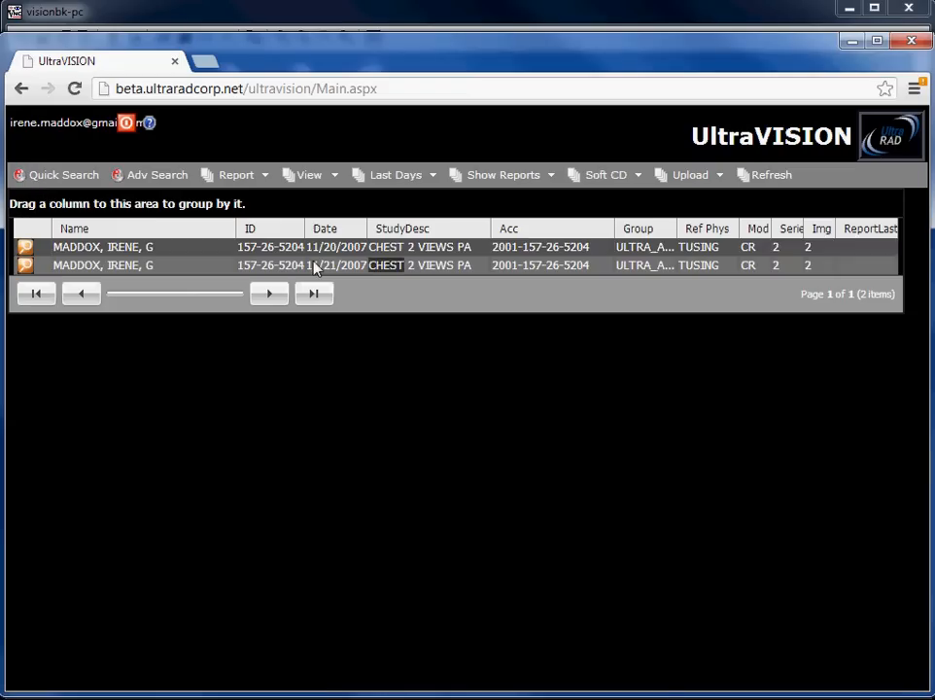
Generate a SoftCD for the first chest study with reports and uncompressed DICOM, and download SOFTCD-5.zip
{"action": "left_click", "coordinate": [362, 251]}
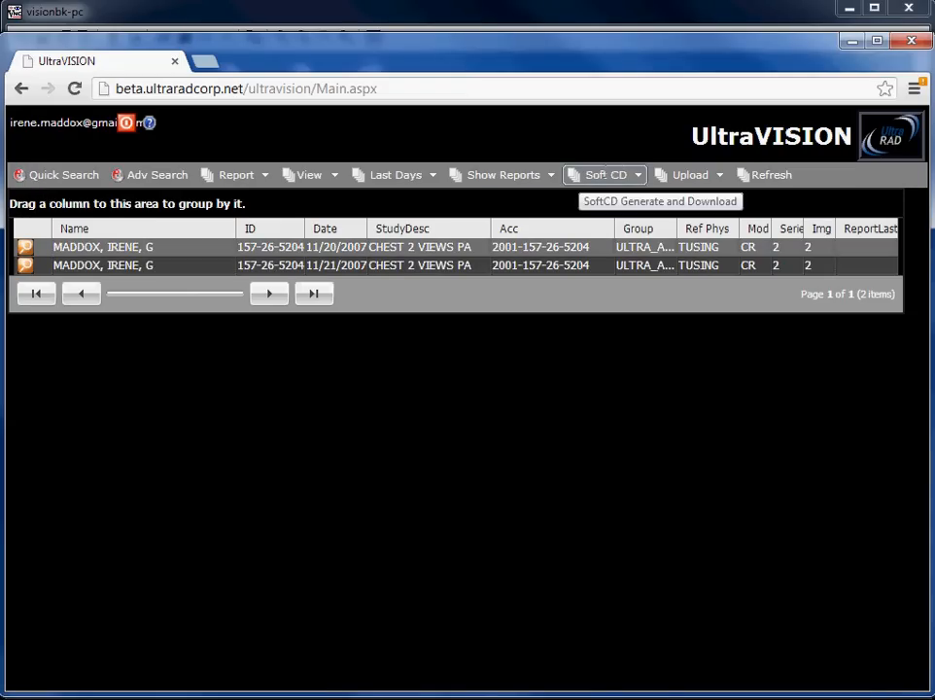
{"action": "left_click", "coordinate": [643, 177]}
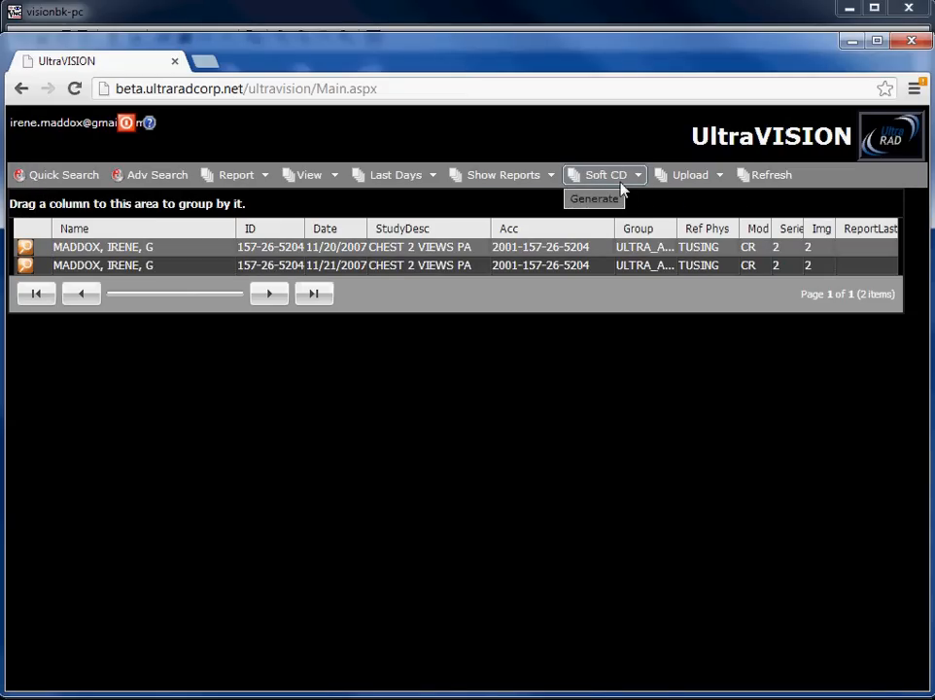
{"action": "left_click", "coordinate": [589, 201]}
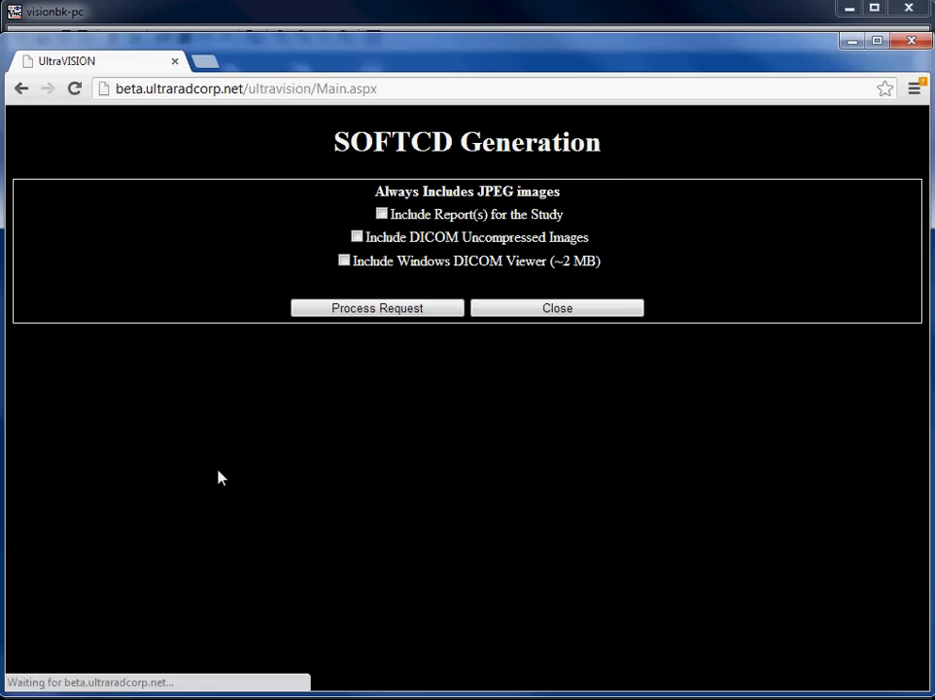
{"action": "left_click", "coordinate": [381, 214]}
{"action": "left_click", "coordinate": [357, 236]}
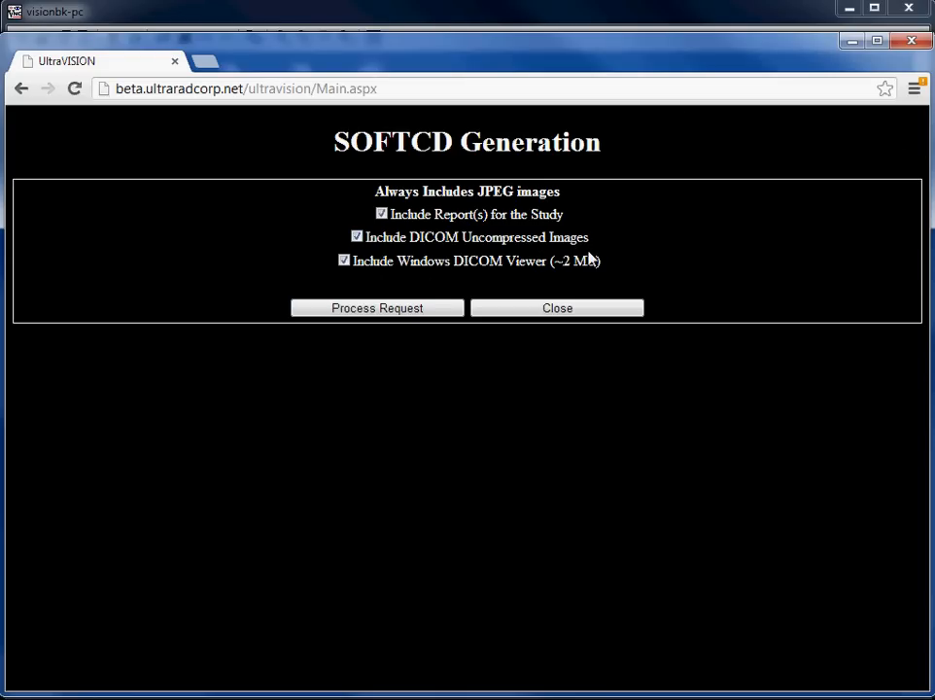
{"action": "left_click", "coordinate": [363, 311]}
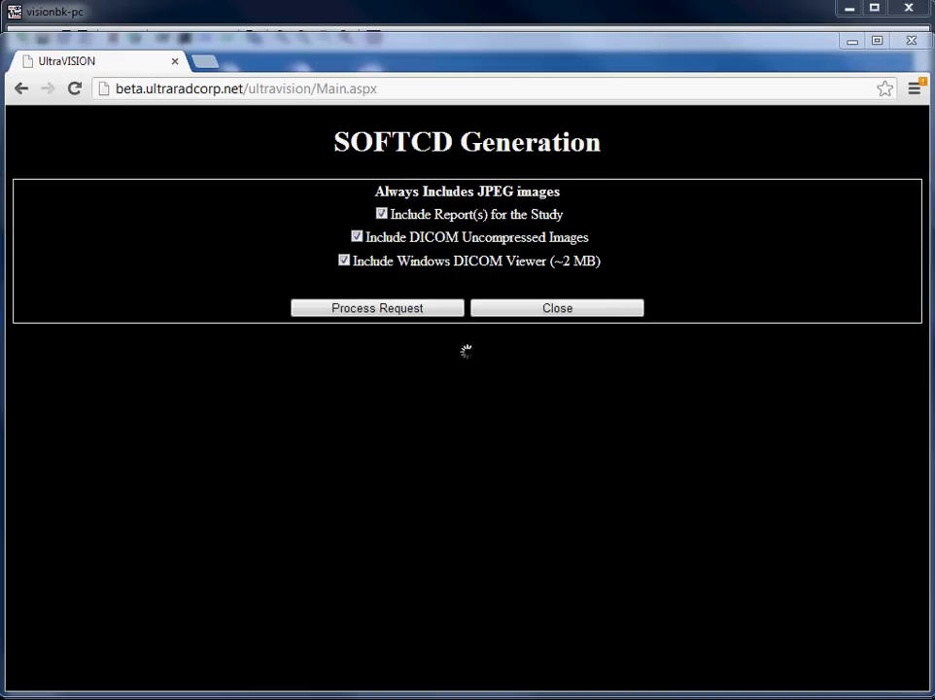
{"action": "left_click", "coordinate": [439, 230]}
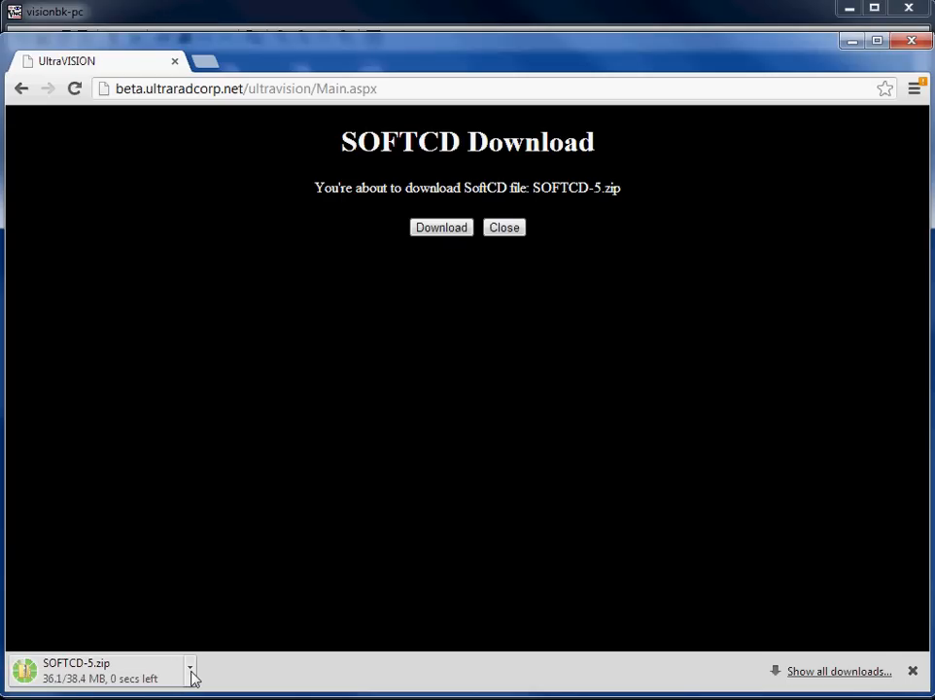
Open SOFTCD-5.zip from the download bar and move its window into view
{"action": "left_click", "coordinate": [191, 671]}
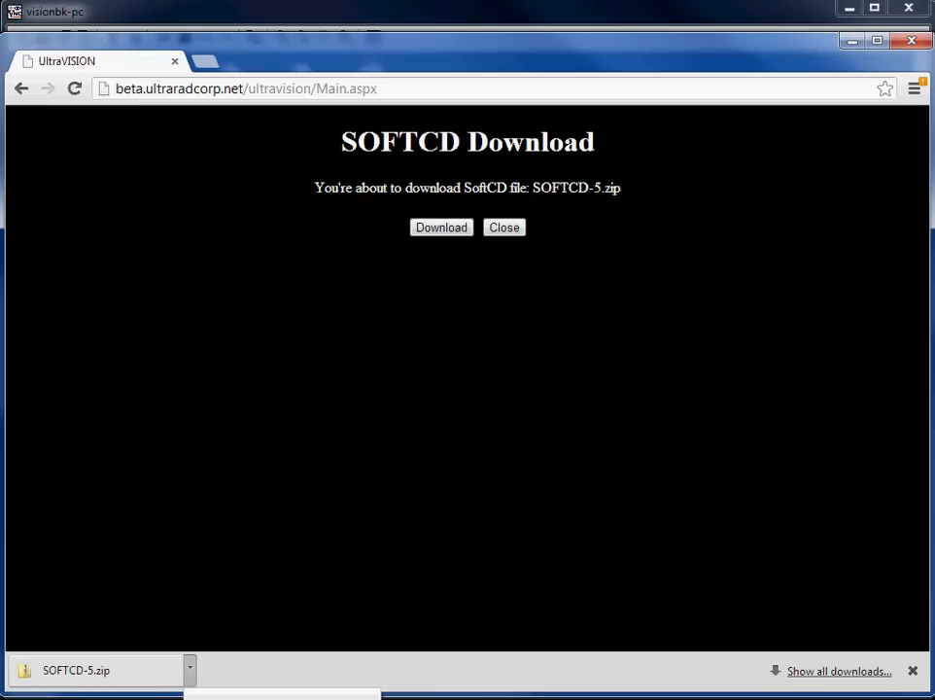
{"action": "left_click", "coordinate": [217, 696]}
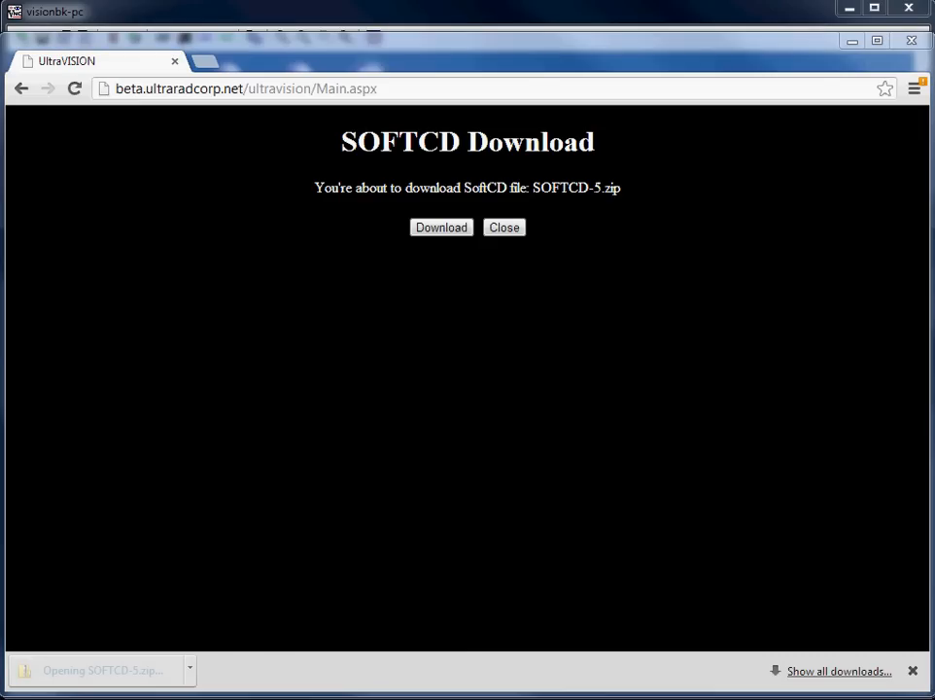
{"action": "left_click_drag", "start_coordinate": [0, 280], "coordinate": [367, 70]}
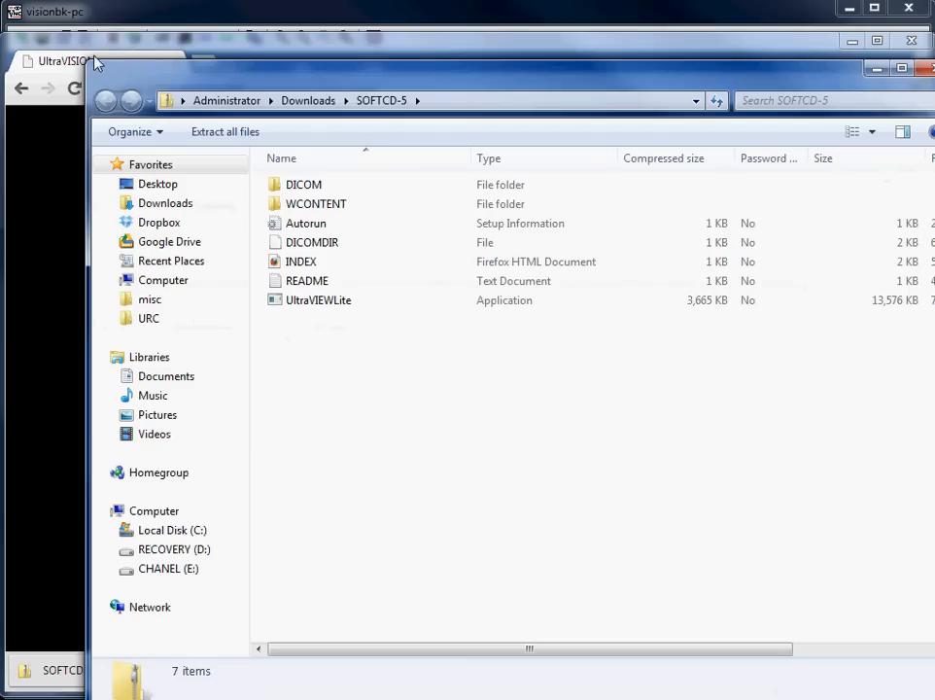
Shrink and reposition the SOFTCD-5 archive window, then check details of DICOM, WCONTENT, DICOMDIR, INDEX, UltraVIEWLite and Autorun
{"action": "left_click_drag", "start_coordinate": [89, 62], "coordinate": [241, 251]}
{"action": "left_click_drag", "start_coordinate": [468, 286], "coordinate": [288, 138]}
{"action": "left_click", "coordinate": [301, 246]}
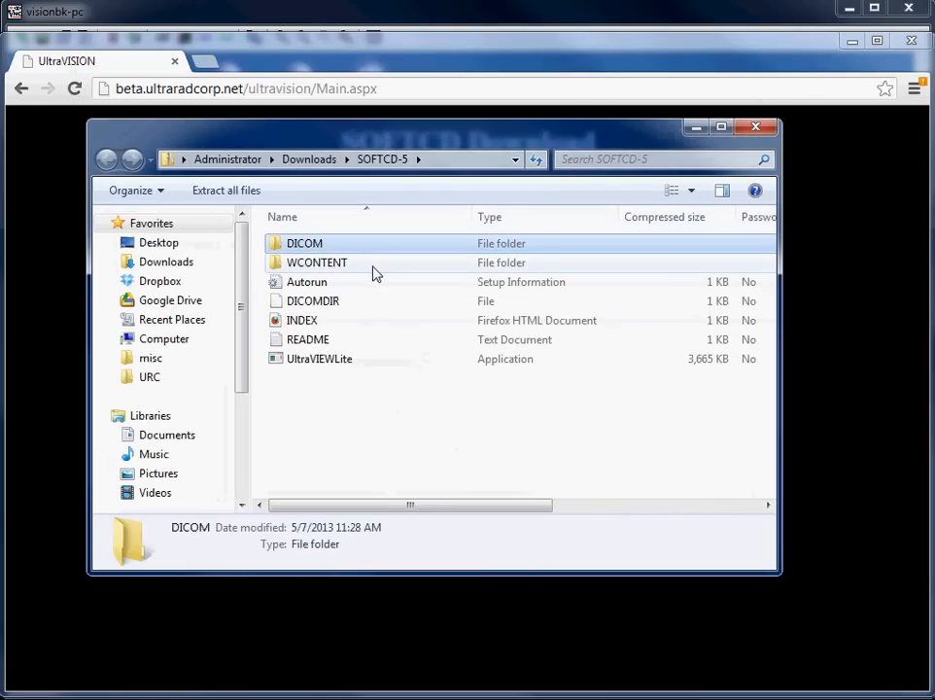
{"action": "left_click", "coordinate": [352, 264]}
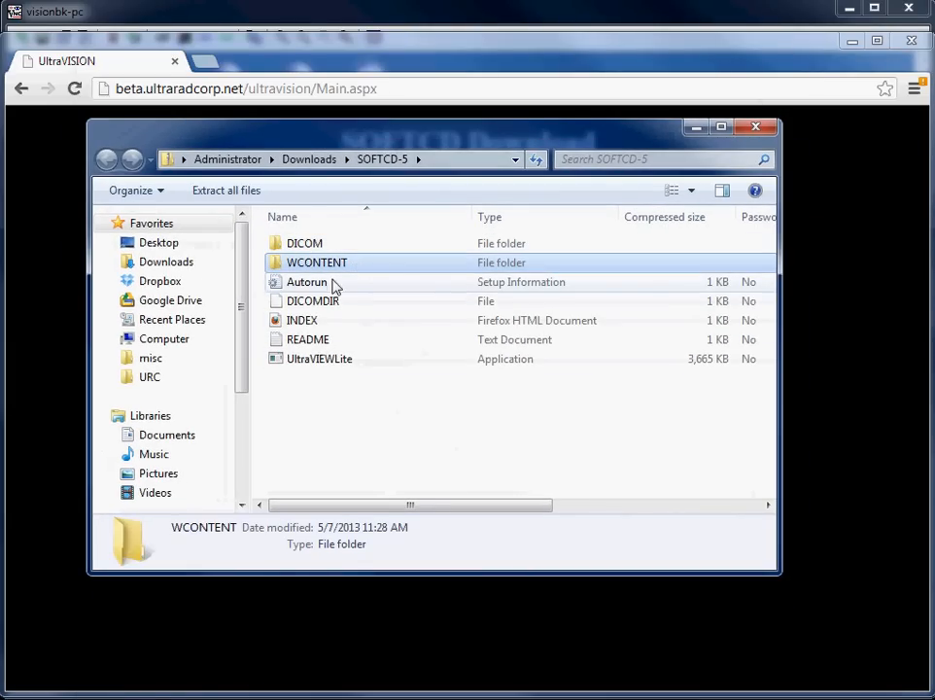
{"action": "left_click", "coordinate": [321, 303]}
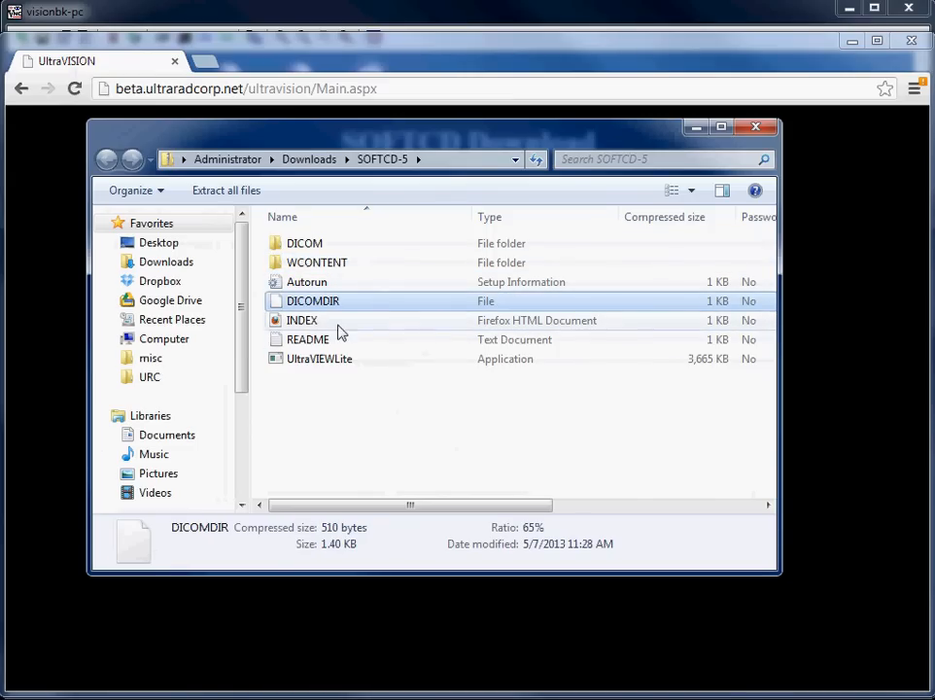
{"action": "left_click", "coordinate": [300, 322]}
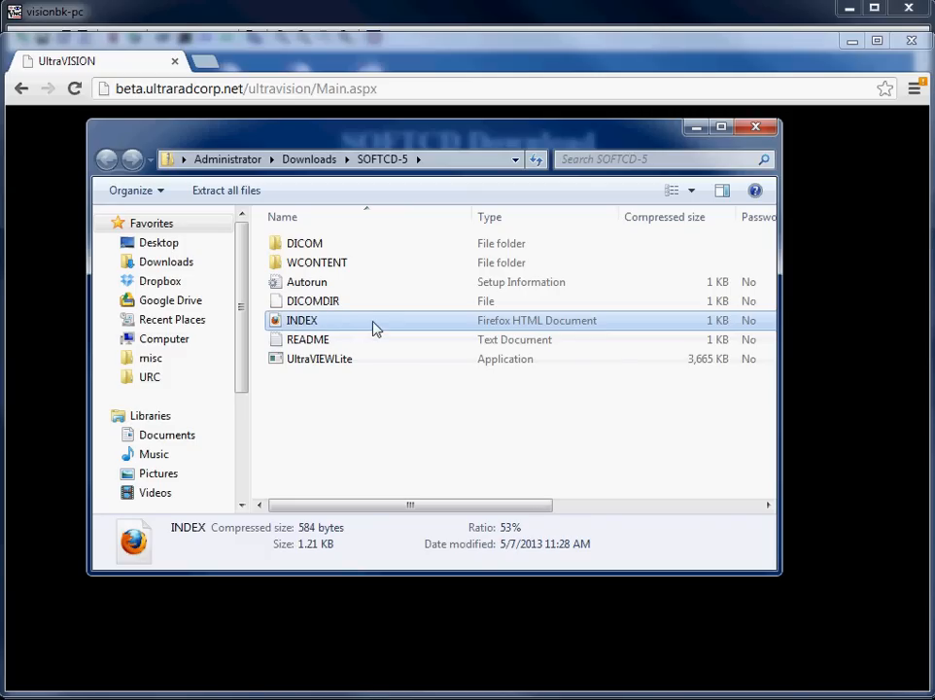
{"action": "left_click", "coordinate": [331, 360]}
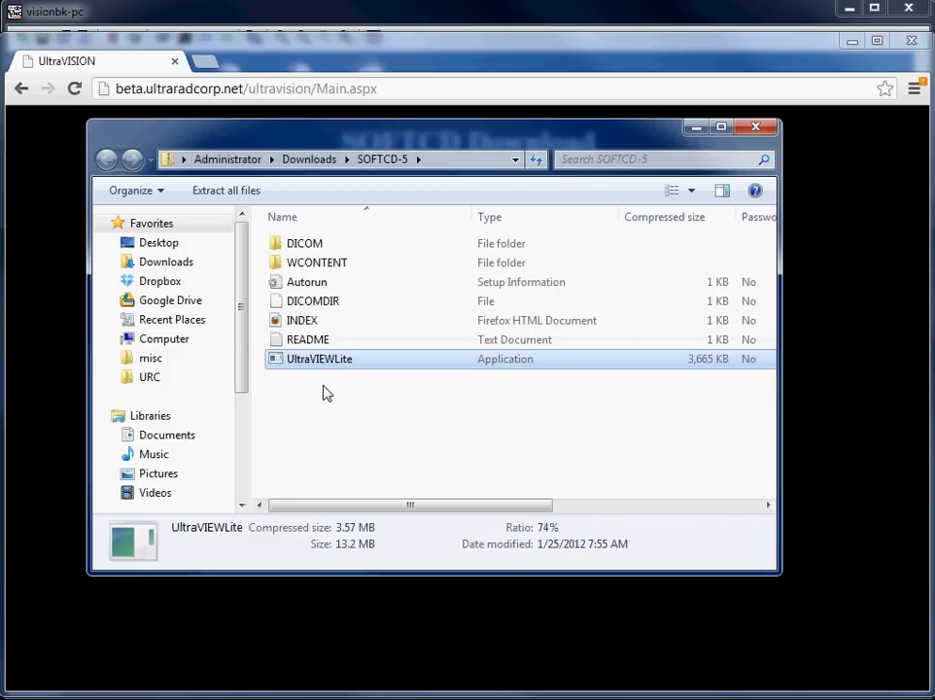
{"action": "left_click", "coordinate": [327, 281]}
Drill into DICOM > STU00001 > SER00002 and inspect the 28.7 MB image file 00000001
{"action": "left_click", "coordinate": [397, 359]}
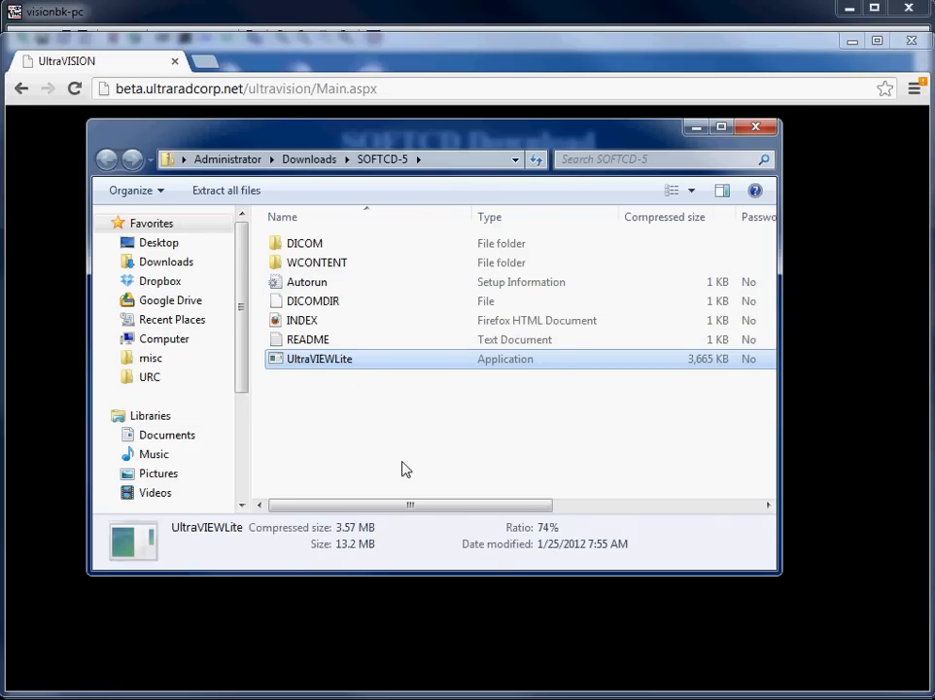
{"action": "left_click", "coordinate": [318, 319]}
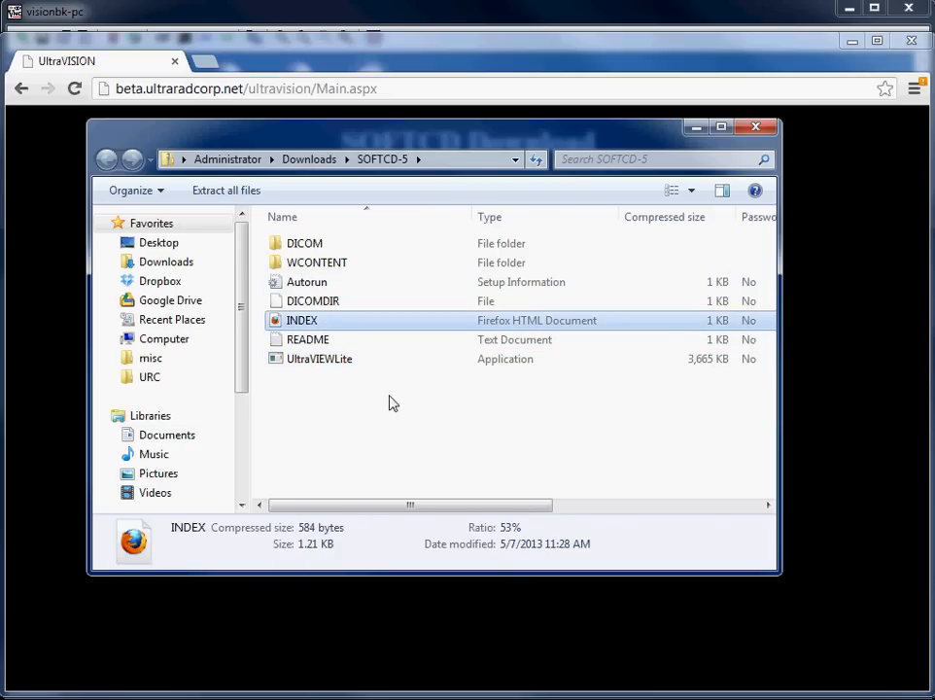
{"action": "double_click", "coordinate": [313, 244]}
{"action": "left_click", "coordinate": [313, 249]}
{"action": "double_click", "coordinate": [313, 245]}
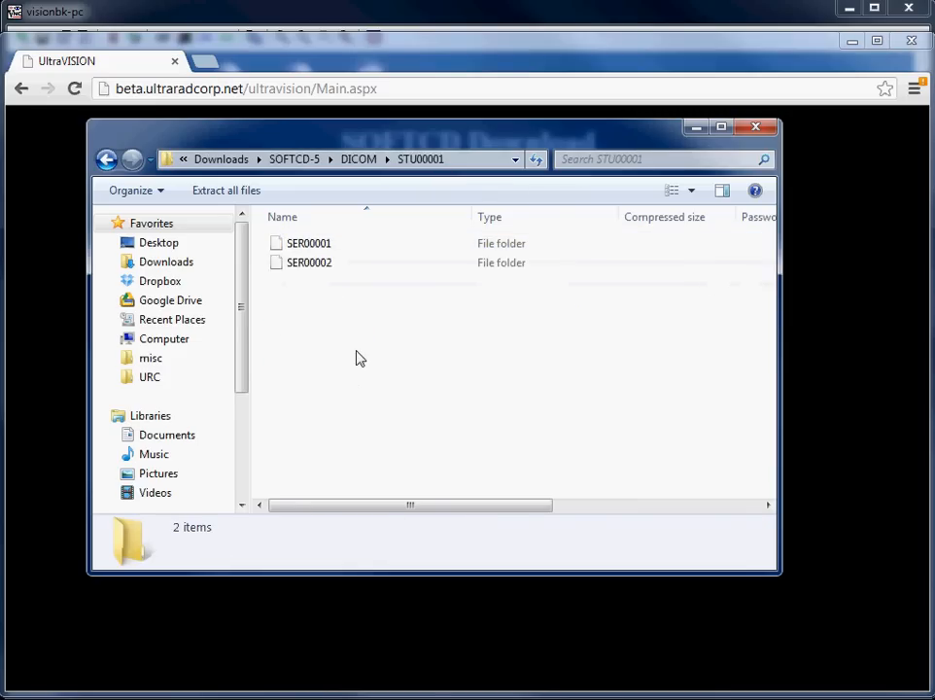
{"action": "left_click", "coordinate": [305, 264]}
{"action": "double_click", "coordinate": [305, 264]}
{"action": "left_click", "coordinate": [317, 247]}
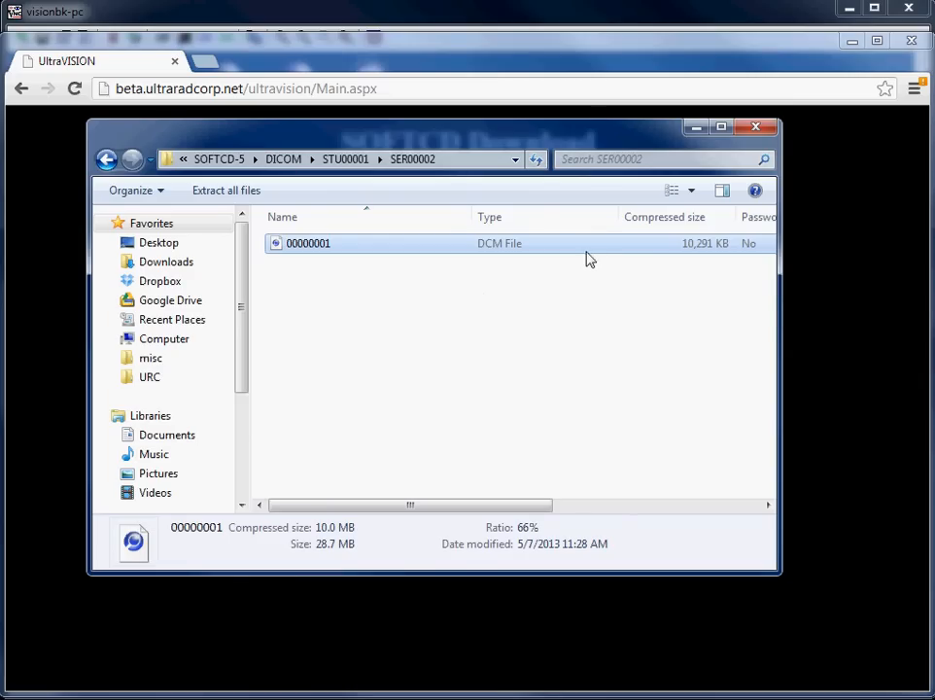
Close the archive window and SOFTCD Download page, returning to the two CR chest studies
{"action": "left_click", "coordinate": [757, 129]}
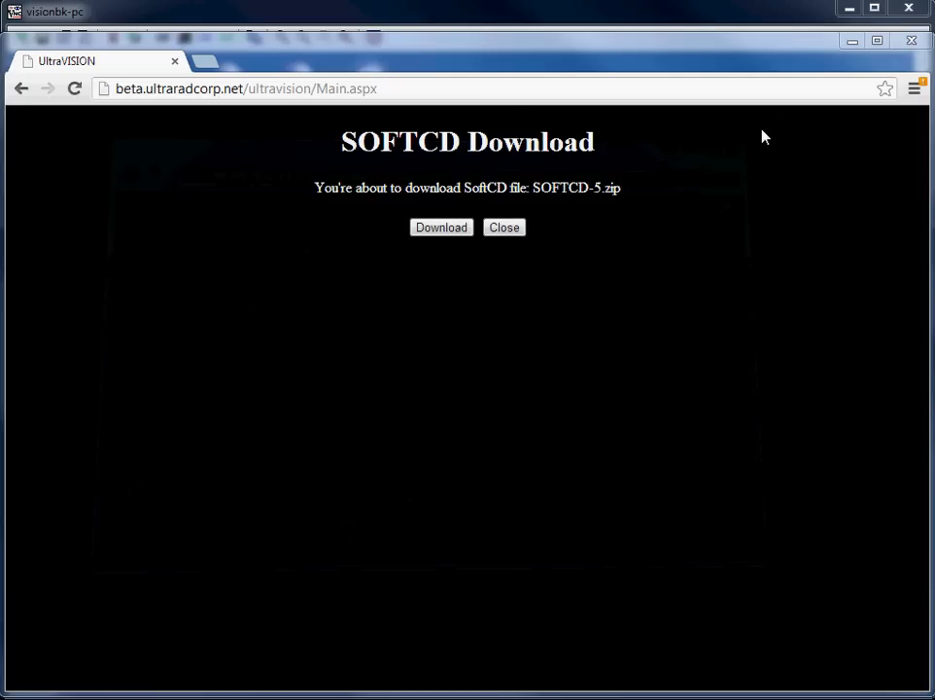
{"action": "left_click", "coordinate": [504, 228]}
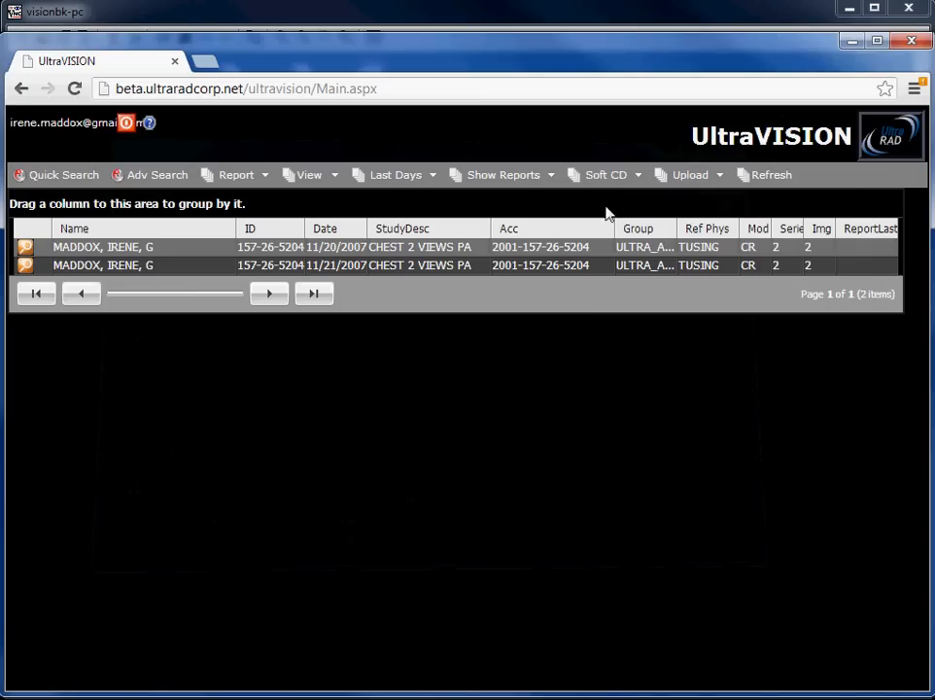
{"action": "left_click", "coordinate": [638, 175]}
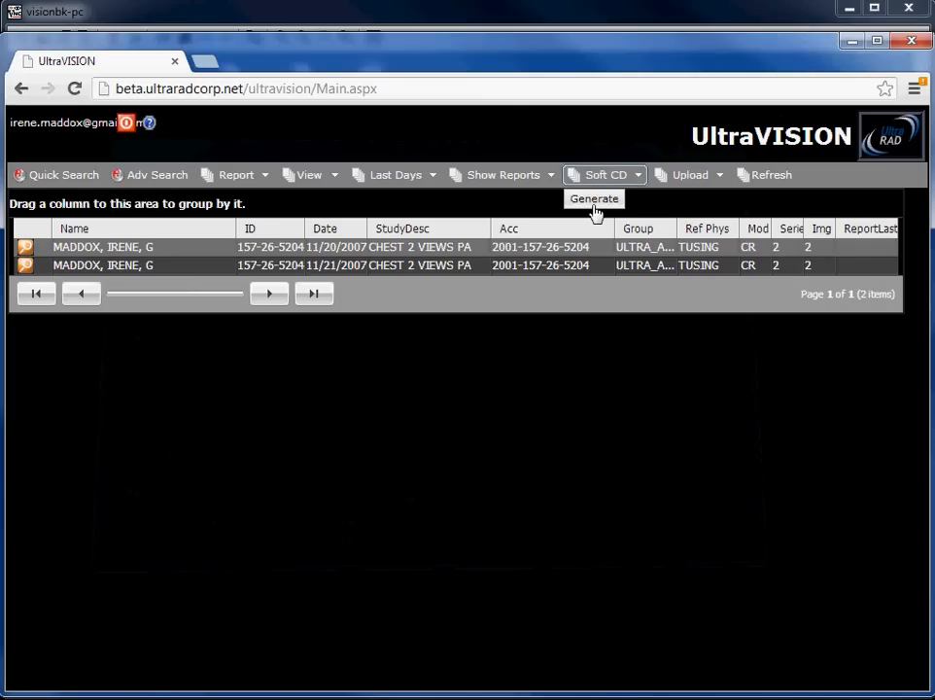